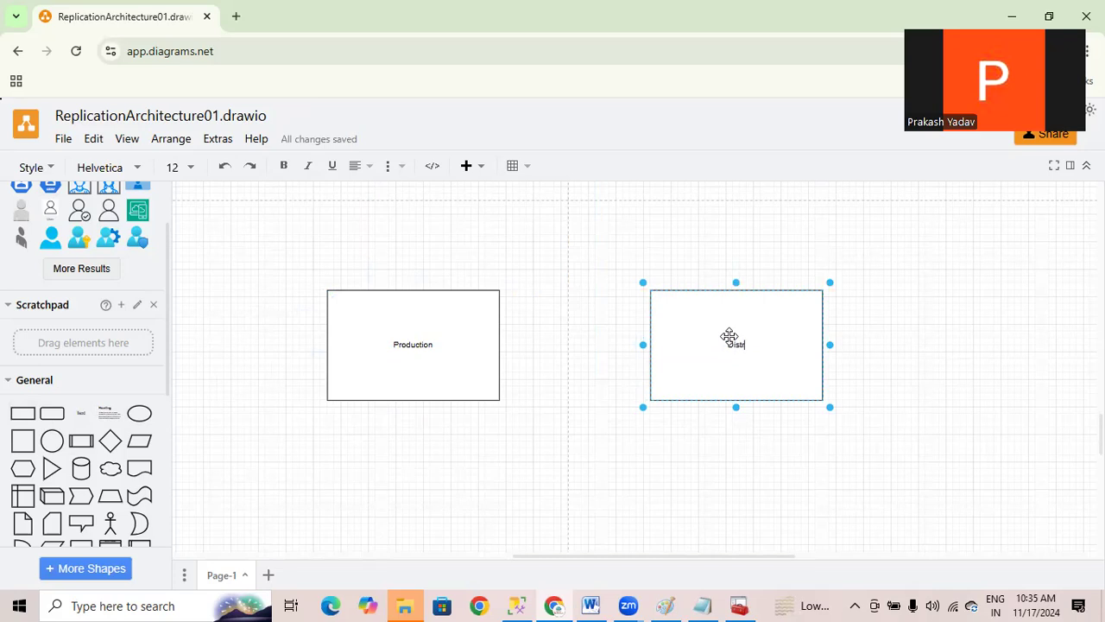
# - Label the middle box "Distribution" and place a copy of it to its right, level with the other boxes
pyautogui.write('ion')
pyautogui.click(804, 342)
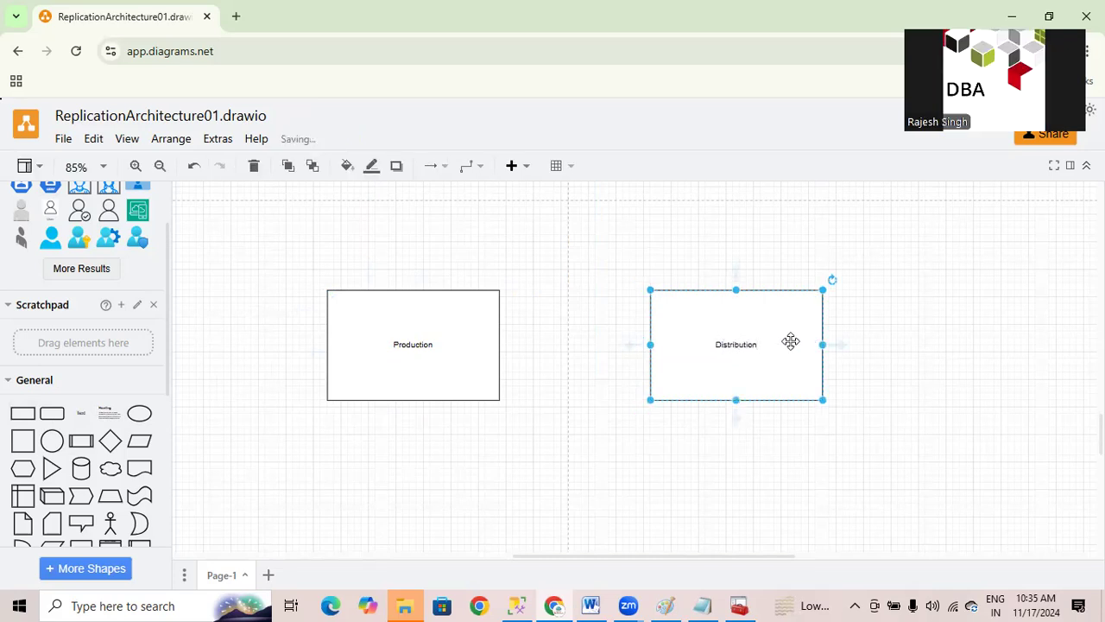
pyautogui.moveTo(786, 343); pyautogui.dragTo(1003, 340)
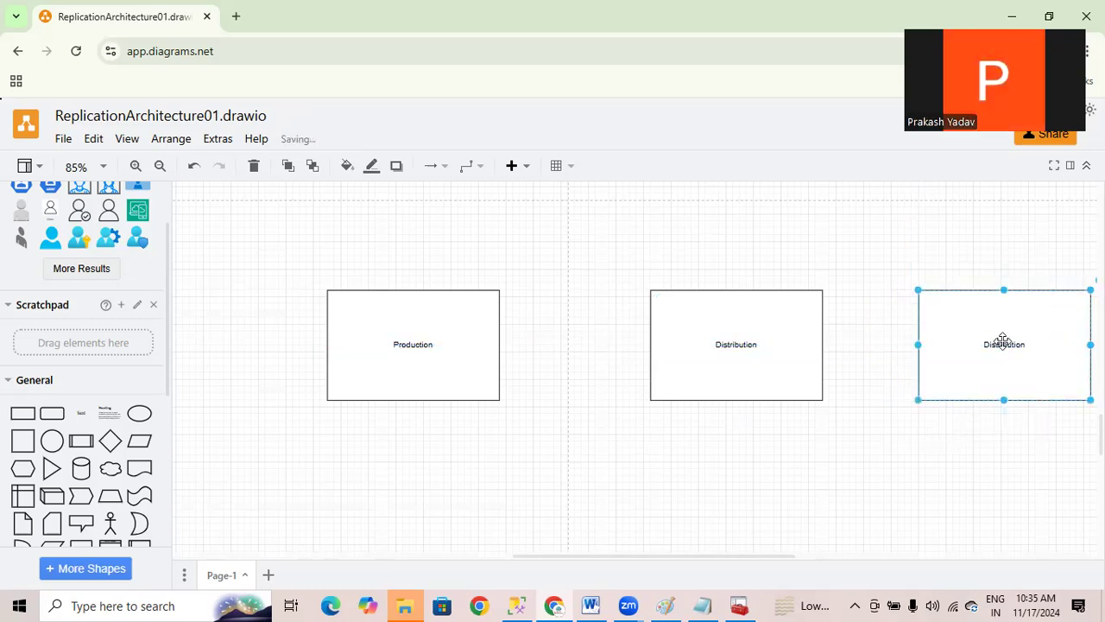
# - Relabel the copied box at the far right as "Reporting Server"
pyautogui.doubleClick(1003, 342)
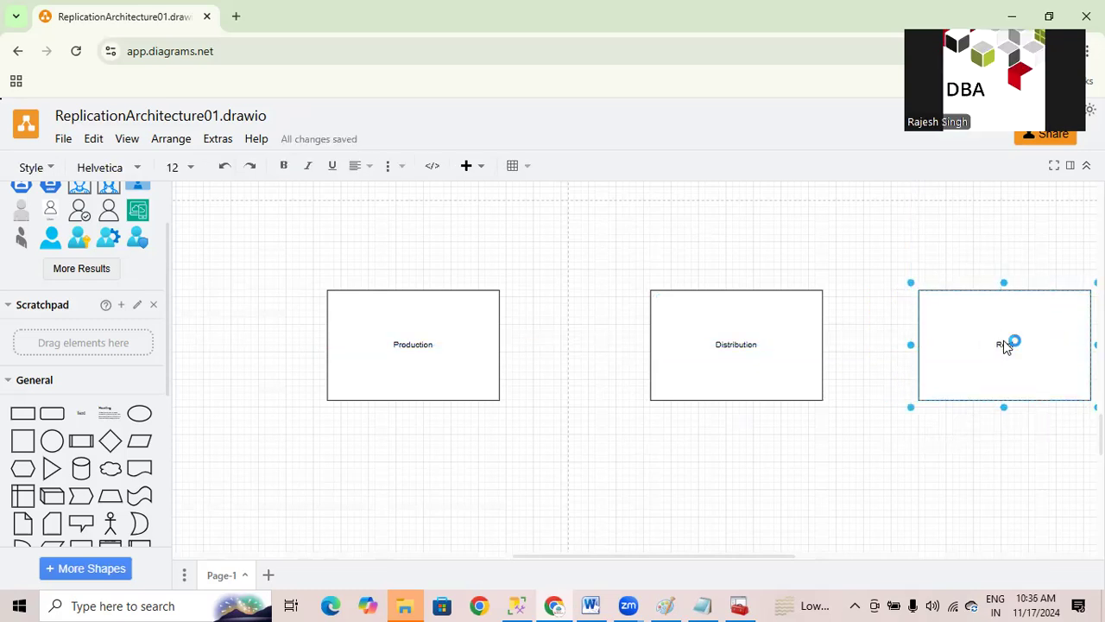
pyautogui.write('Reporting ser')
pyautogui.press('BackSpace')
pyautogui.press('BackSpace')
pyautogui.press('BackSpace')
pyautogui.write('Server')
pyautogui.click(1071, 486)
# - Draw an arrow from the Production box to the Distribution box and another from Distribution to Reporting Server
pyautogui.click(438, 368)
pyautogui.moveTo(516, 346); pyautogui.dragTo(649, 346)
pyautogui.click(778, 337)
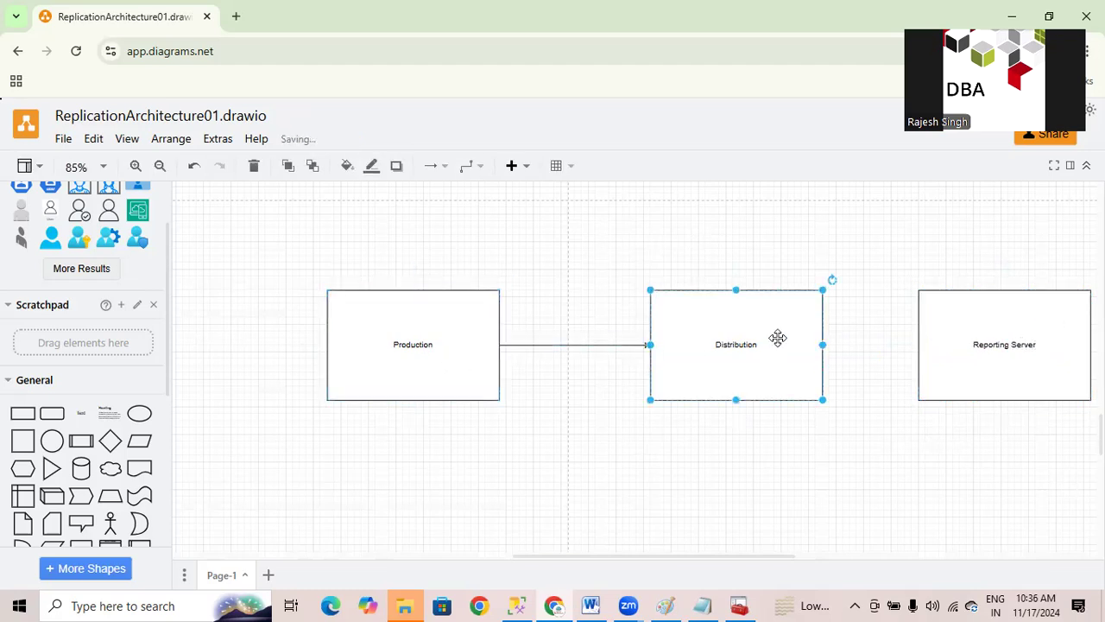
pyautogui.moveTo(839, 346); pyautogui.dragTo(928, 346)
pyautogui.click(888, 426)
pyautogui.scroll(-2, 716, 491)
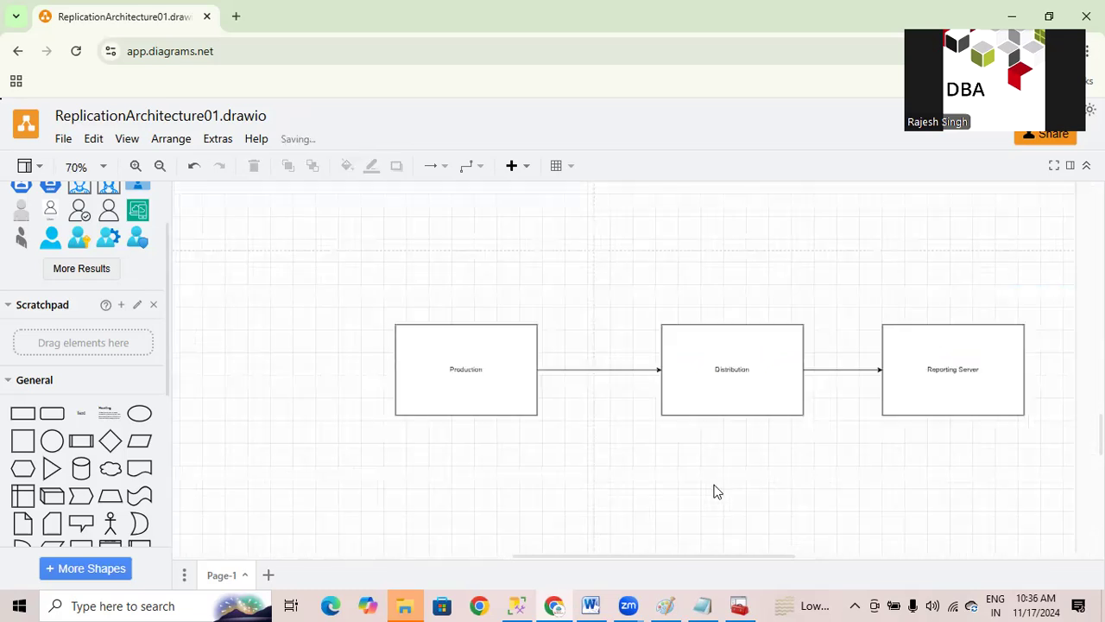
# - Shift the Distribution box slightly left to space it more evenly between Production and Reporting Server
pyautogui.moveTo(703, 387); pyautogui.dragTo(690, 396)
pyautogui.click(700, 446)
pyautogui.scroll(-1, 754, 481)
pyautogui.scroll(2, 756, 479)
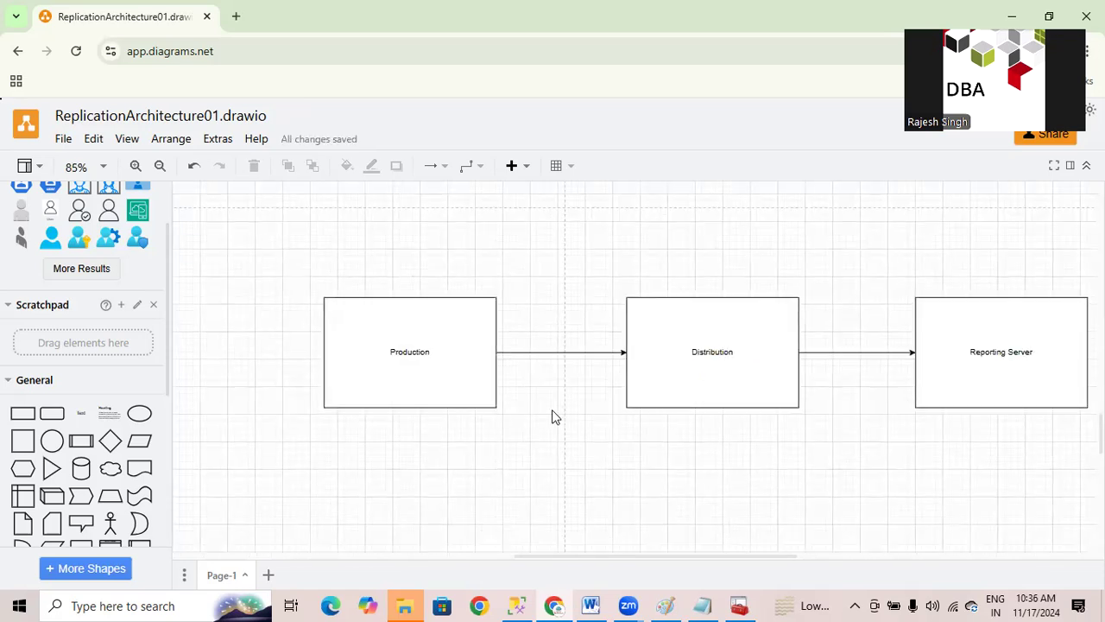
# - Delete the Distribution box and both connecting arrows, keeping only the Production and Reporting Server boxes
pyautogui.scroll(-1, 493, 389)
pyautogui.click(390, 256)
pyautogui.click(703, 271)
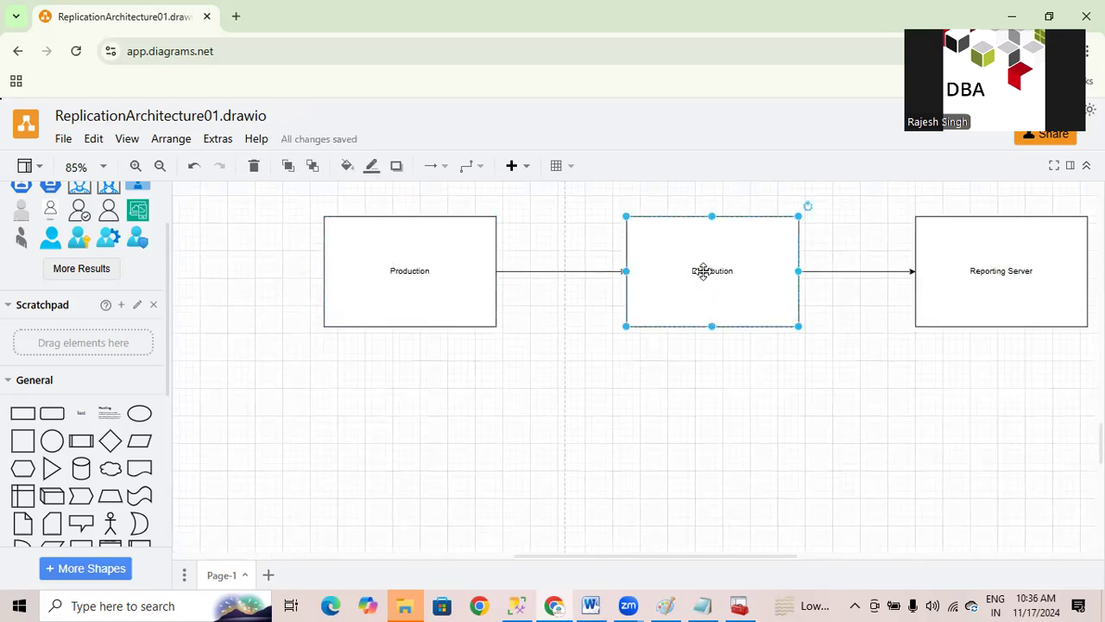
pyautogui.press('Delete')
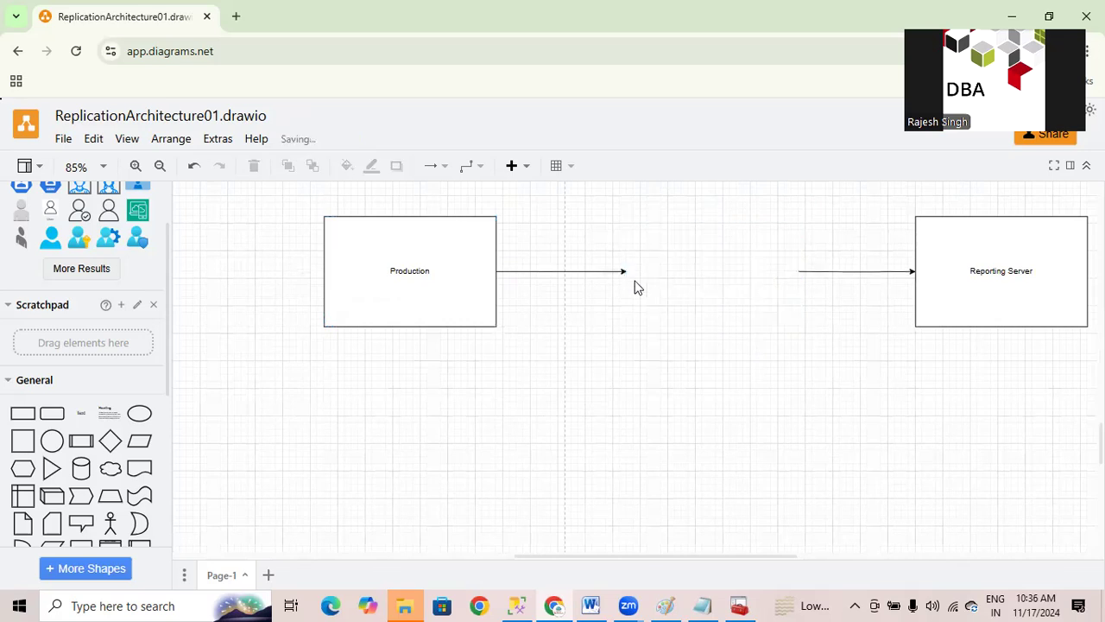
pyautogui.click(610, 271)
pyautogui.press('Delete')
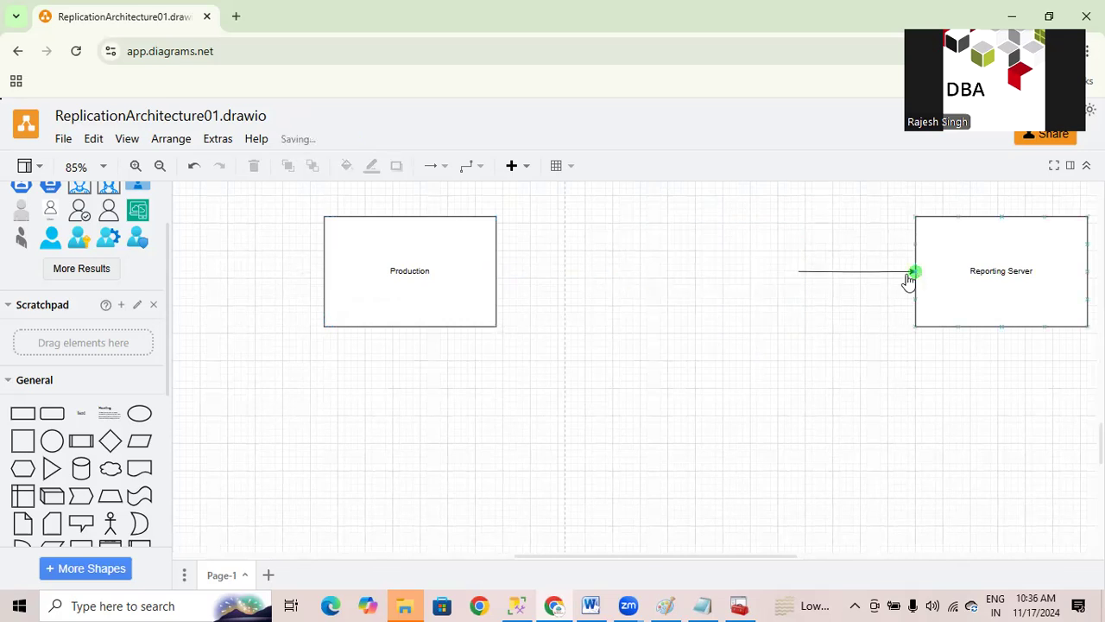
pyautogui.click(846, 272)
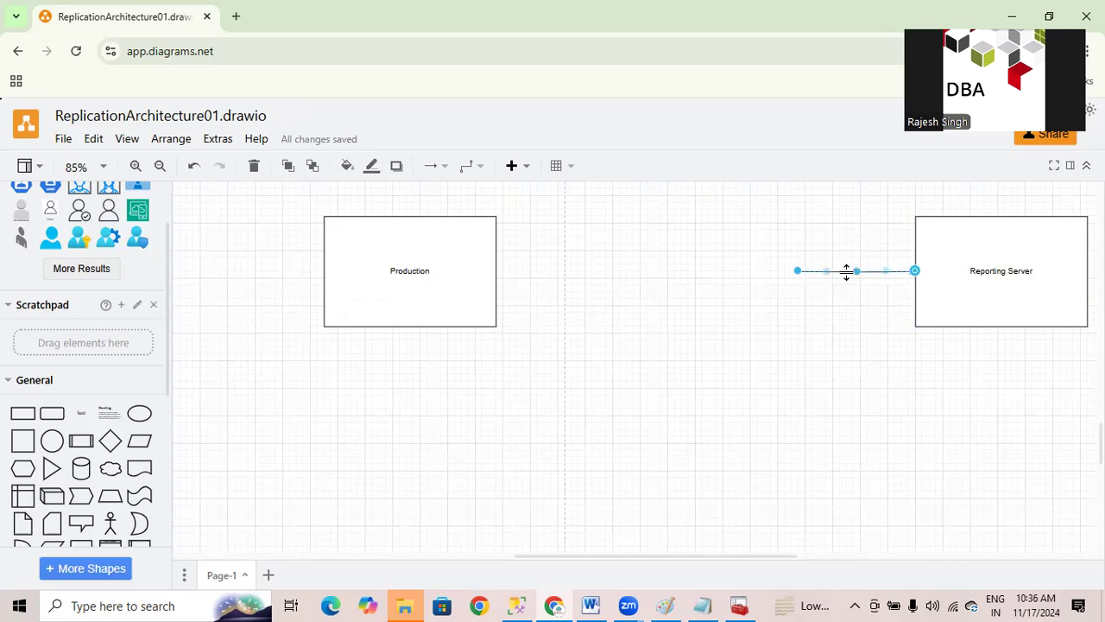
pyautogui.press('Delete')
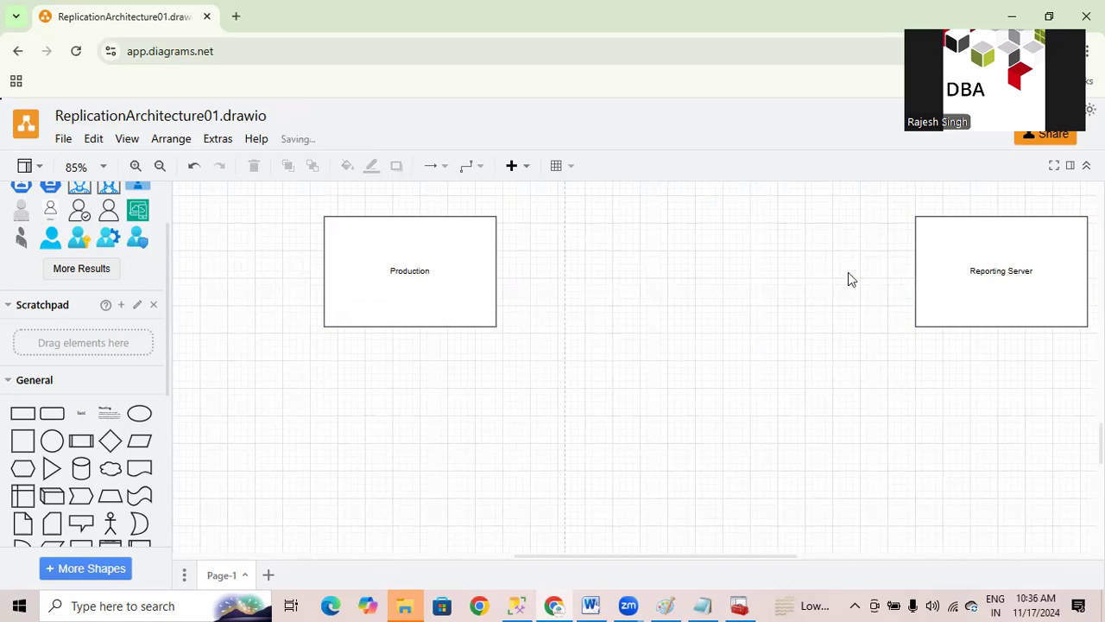
# - Change the Reporting Server box's label to "Subscriber"
pyautogui.click(424, 299)
pyautogui.doubleClick(1005, 269)
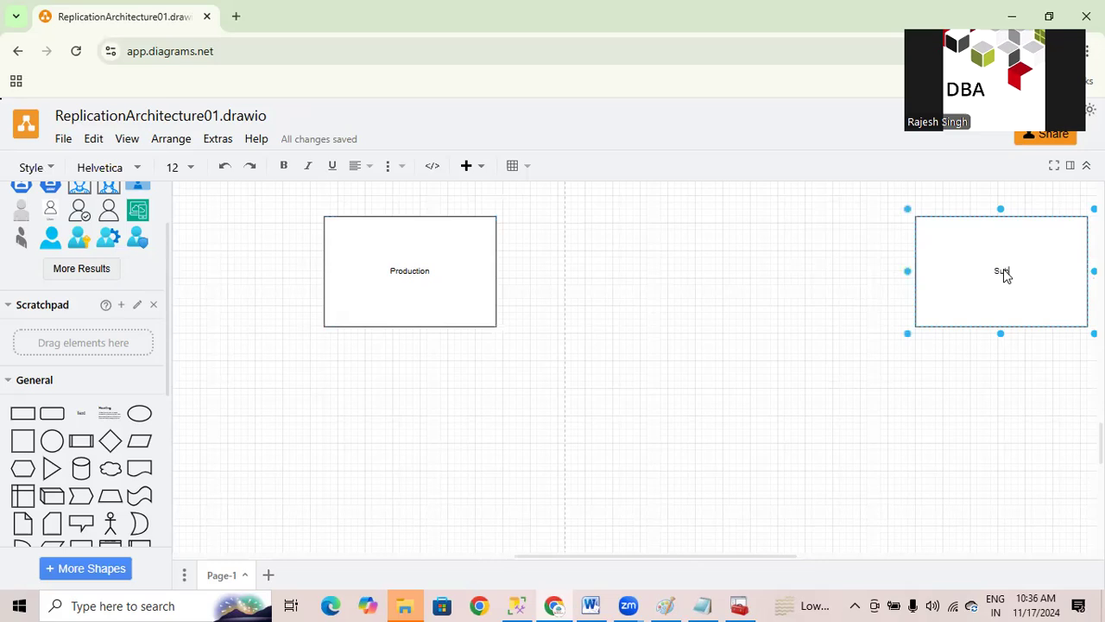
pyautogui.write('Subscriber')
pyautogui.click(689, 357)
# - Extend the Production box's label to read "Production/Distribution", with no space after the slash
pyautogui.click(389, 298)
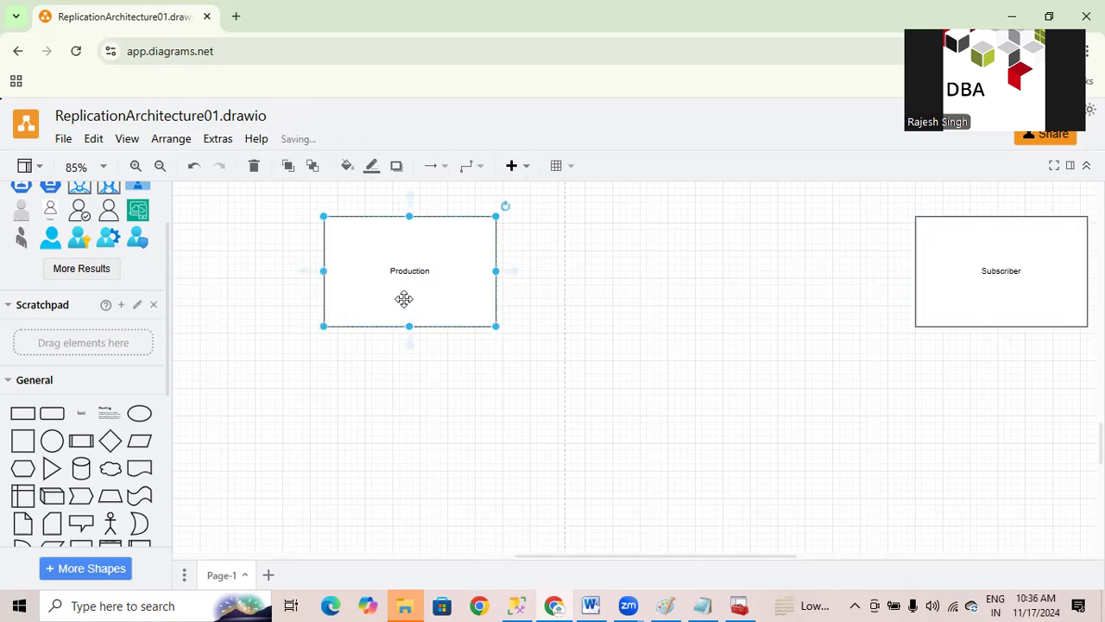
pyautogui.doubleClick(456, 262)
pyautogui.press('End')
pyautogui.write('/')
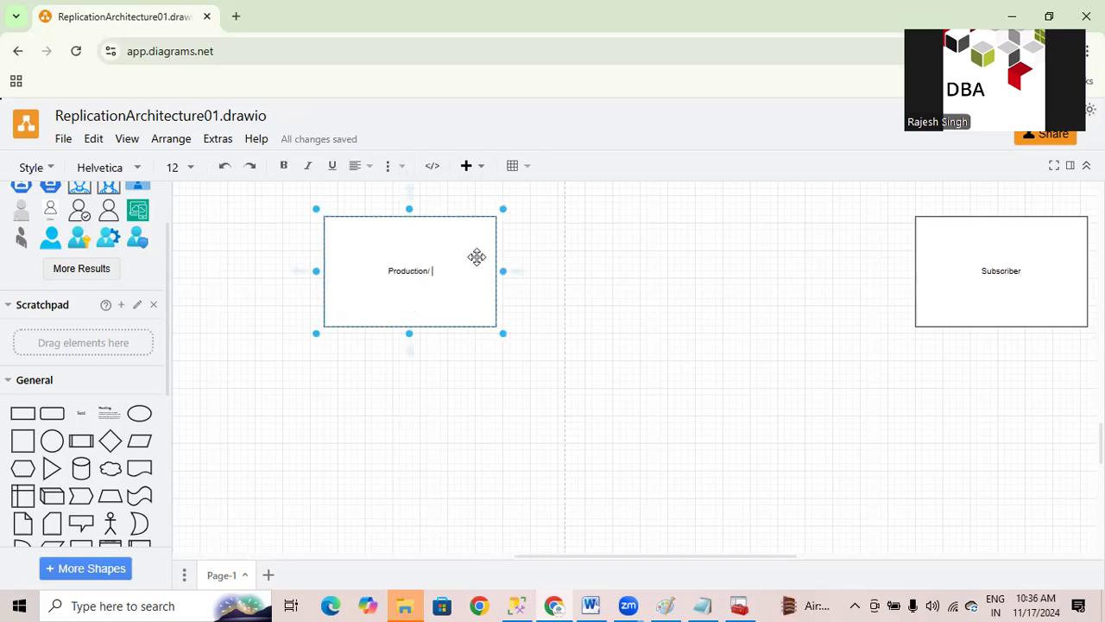
pyautogui.write(' Distribution')
pyautogui.doubleClick(998, 271)
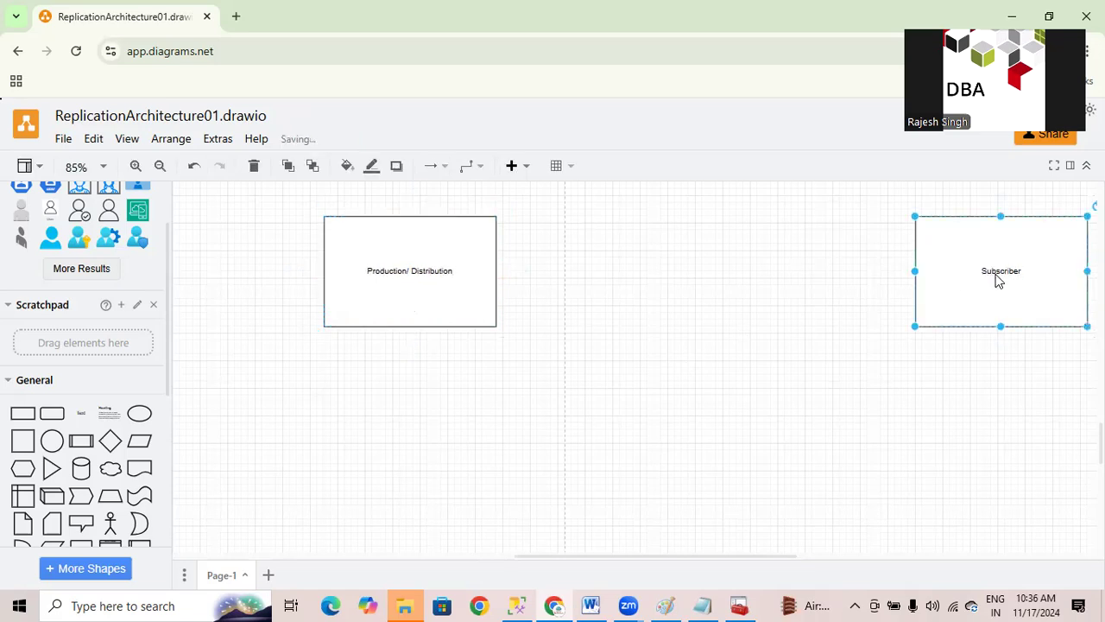
pyautogui.click(1025, 271)
pyautogui.click(415, 270)
pyautogui.doubleClick(413, 271)
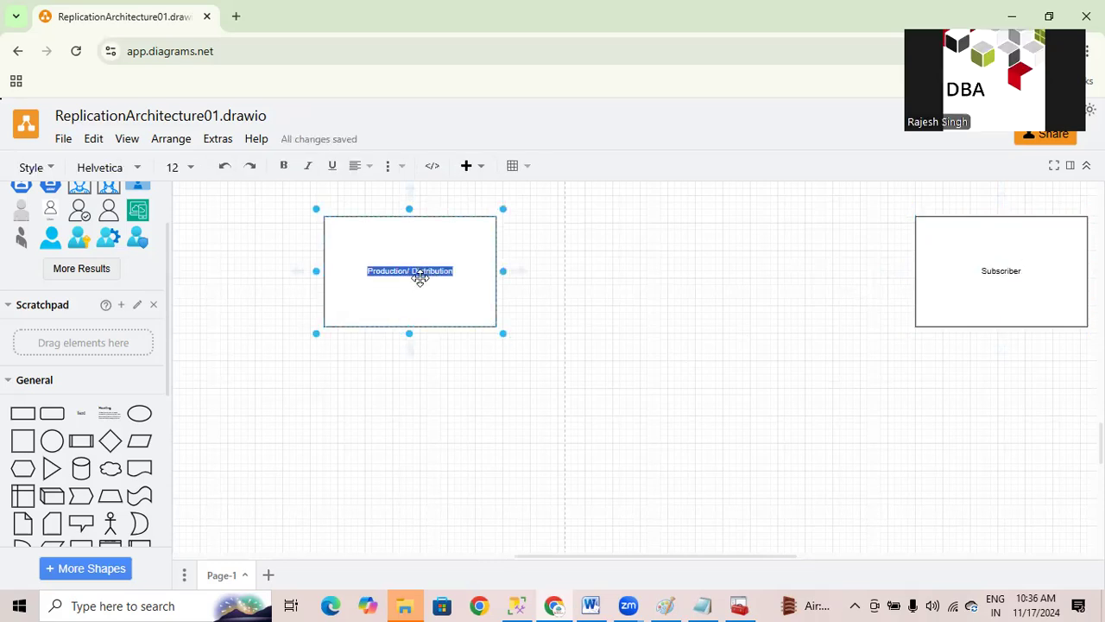
pyautogui.click(411, 270)
pyautogui.press('BackSpace')
# - Extend the Subscriber box's label to read "Subscriber/Distribution"
pyautogui.doubleClick(1006, 273)
pyautogui.click(1030, 267)
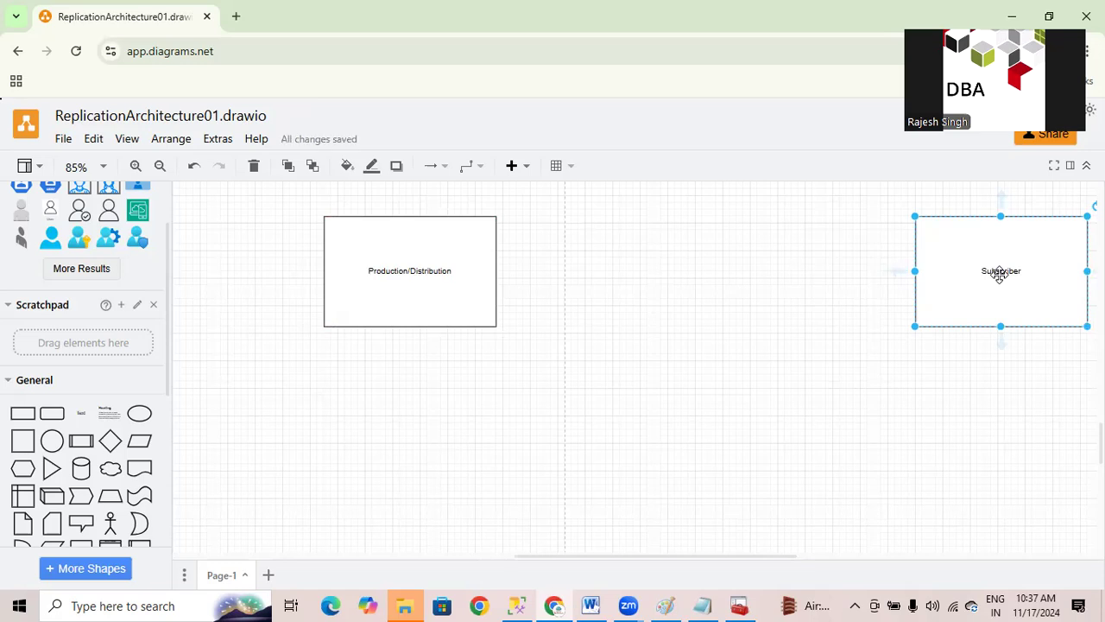
pyautogui.doubleClick(1000, 275)
pyautogui.click(1000, 278)
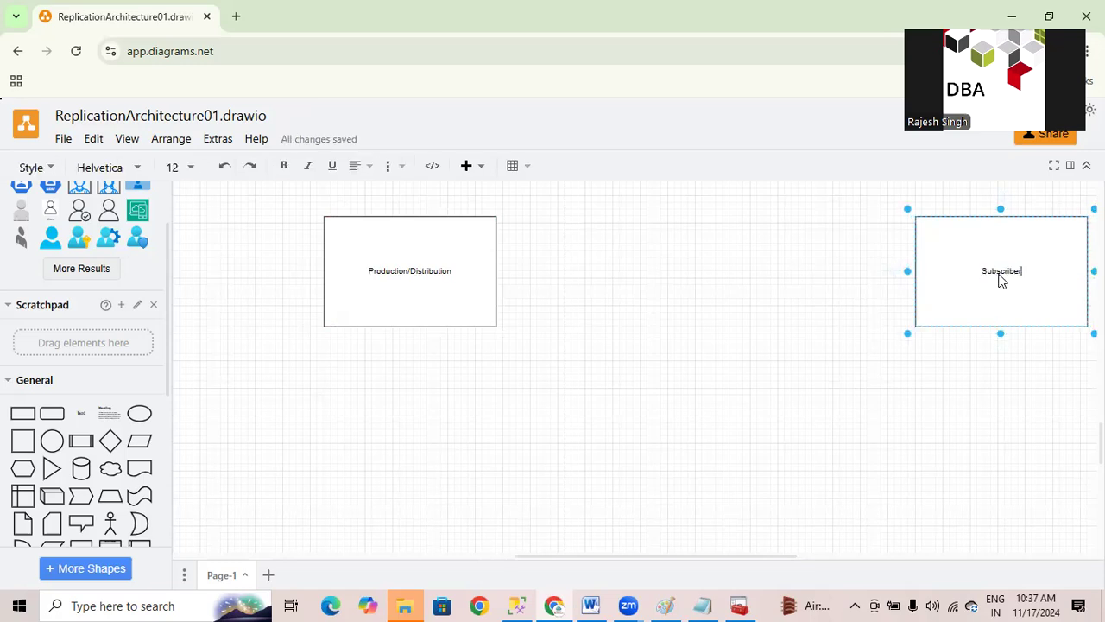
pyautogui.write('Distribution')
pyautogui.click(624, 475)
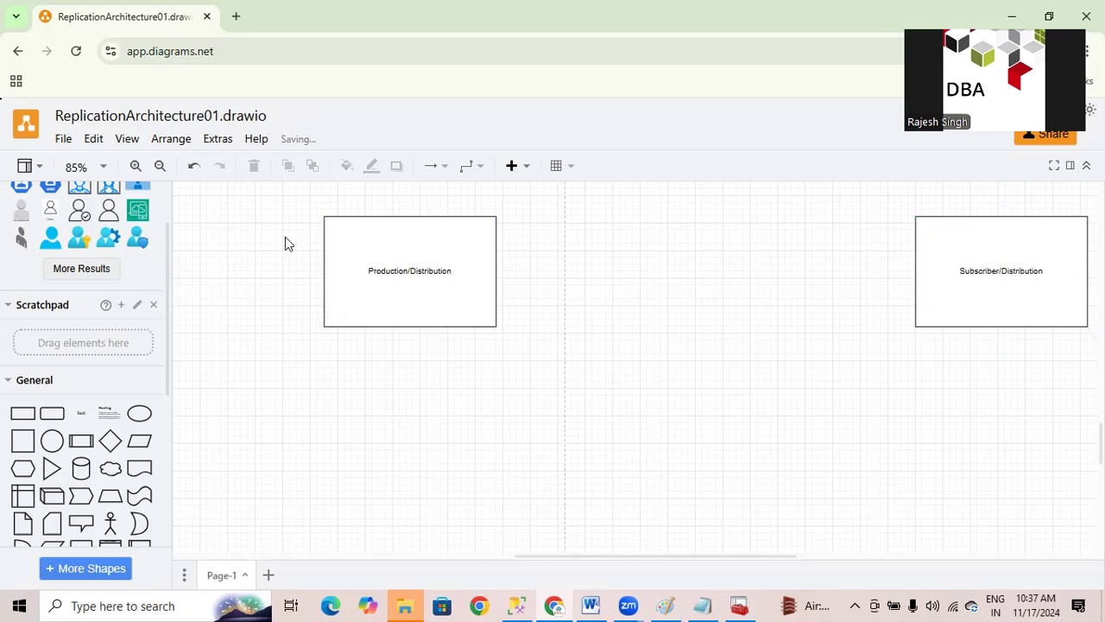
# - Add a text element reading "Pull/PUSH" and position it in the gap between the two boxes, near their lower edges
pyautogui.click(80, 411)
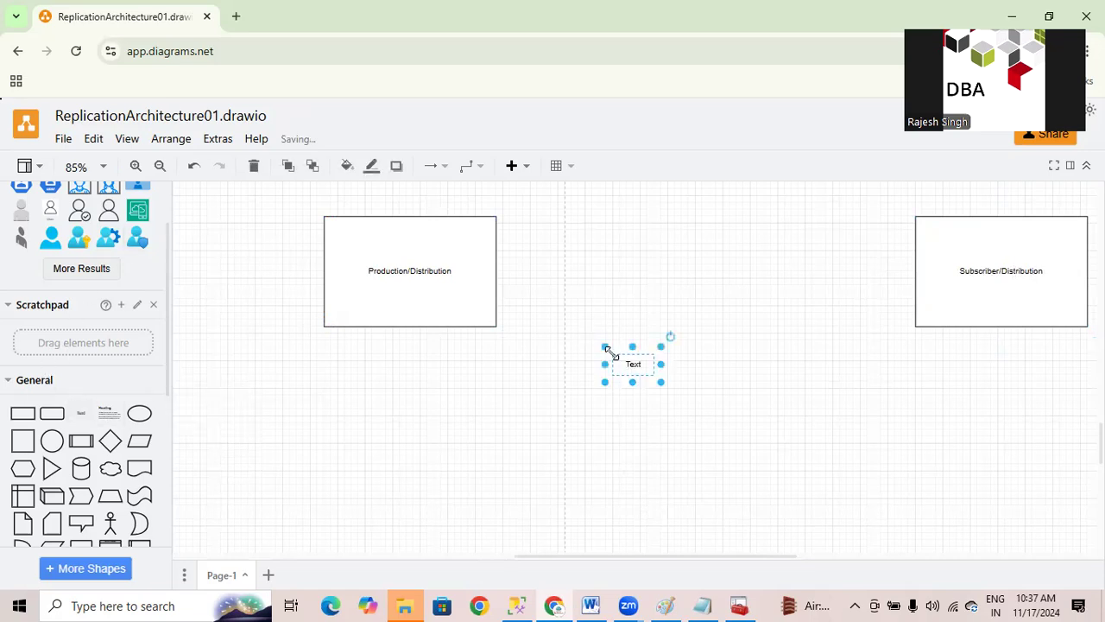
pyautogui.write('Fu')
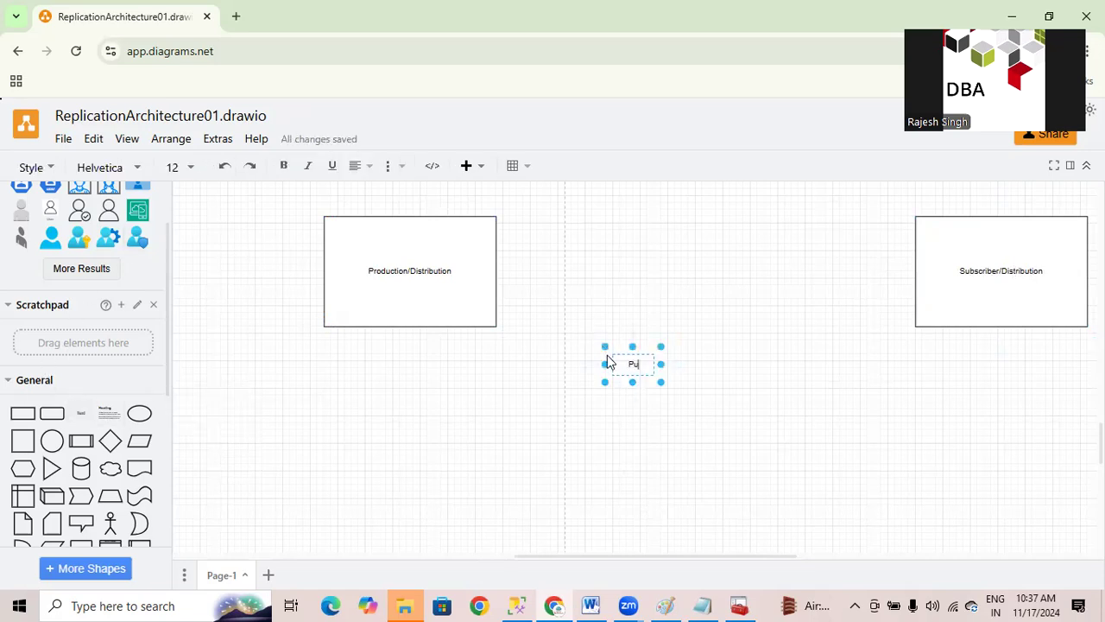
pyautogui.write('ll/PUSH')
pyautogui.click(457, 377)
pyautogui.click(403, 261)
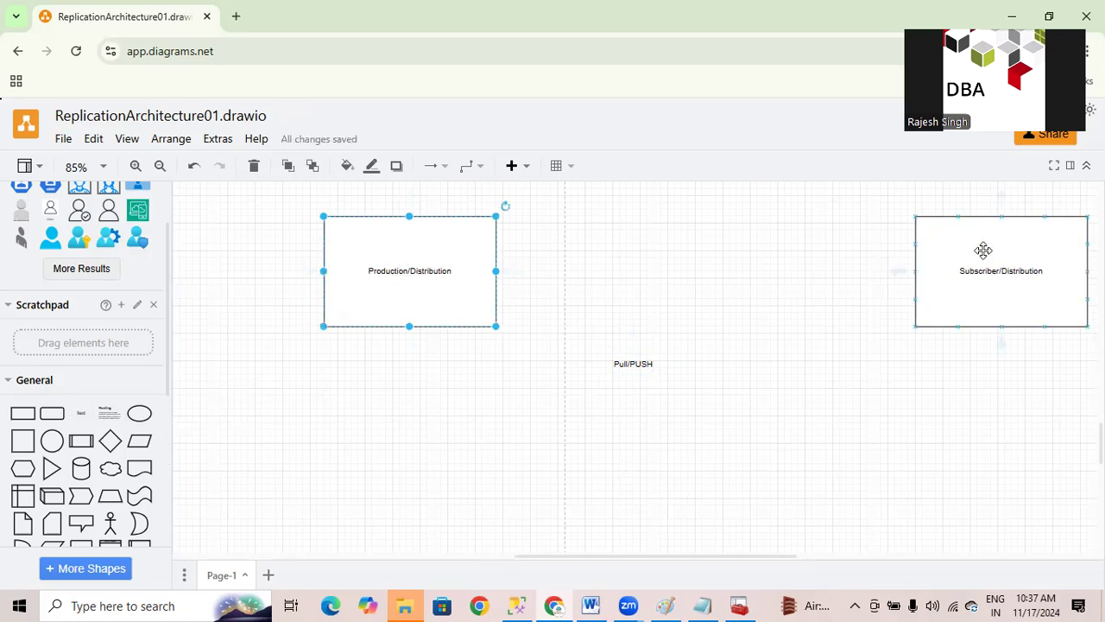
pyautogui.moveTo(633, 363); pyautogui.dragTo(659, 329)
pyautogui.click(396, 270)
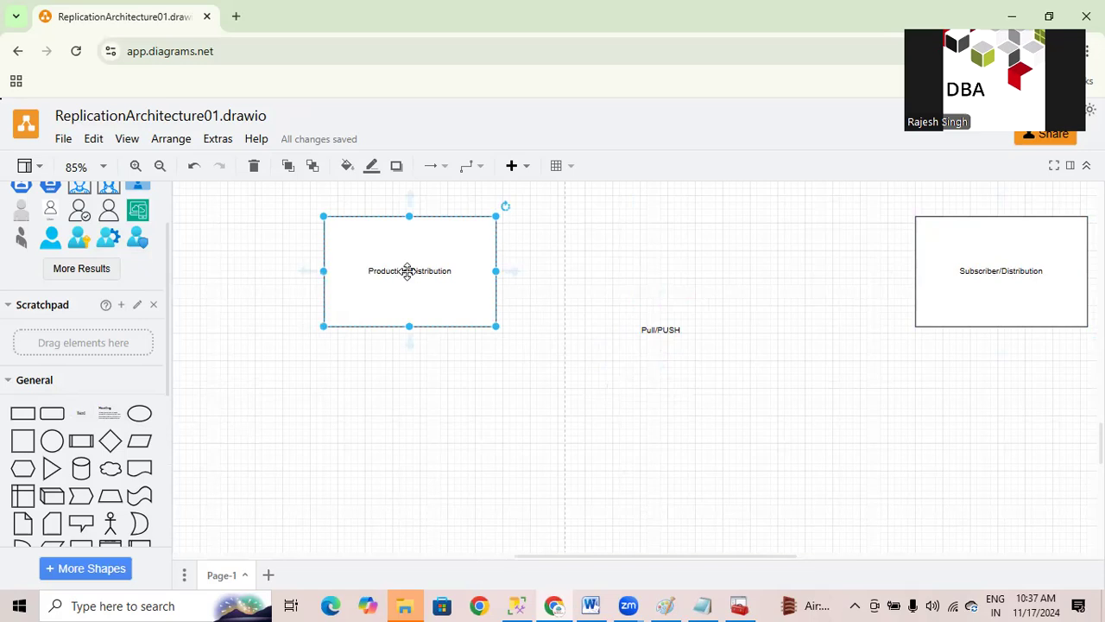
pyautogui.click(659, 330)
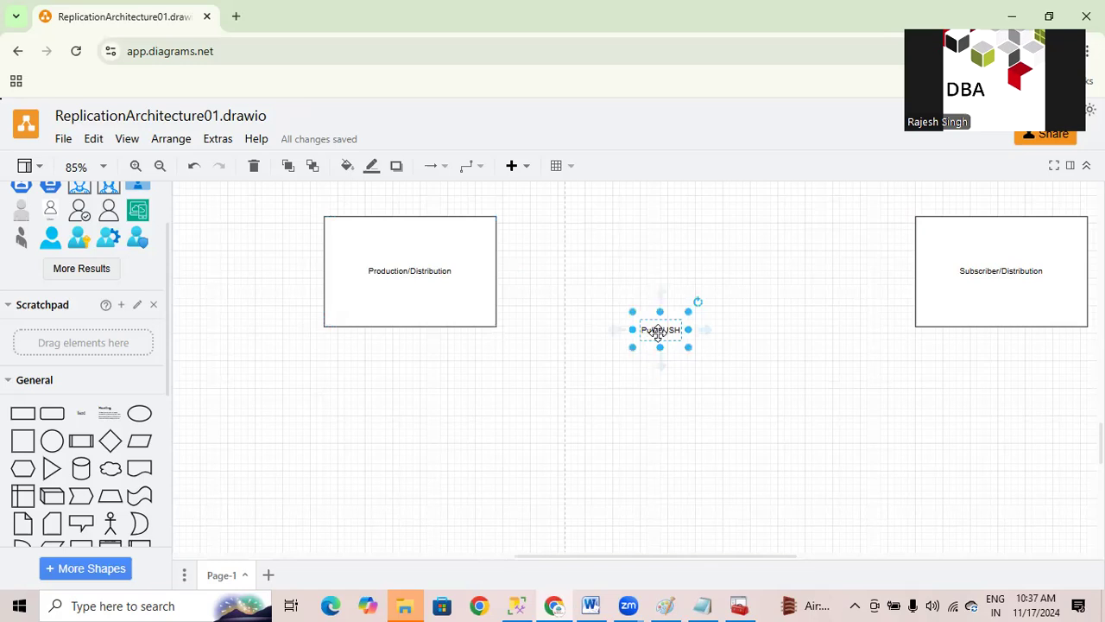
pyautogui.click(955, 275)
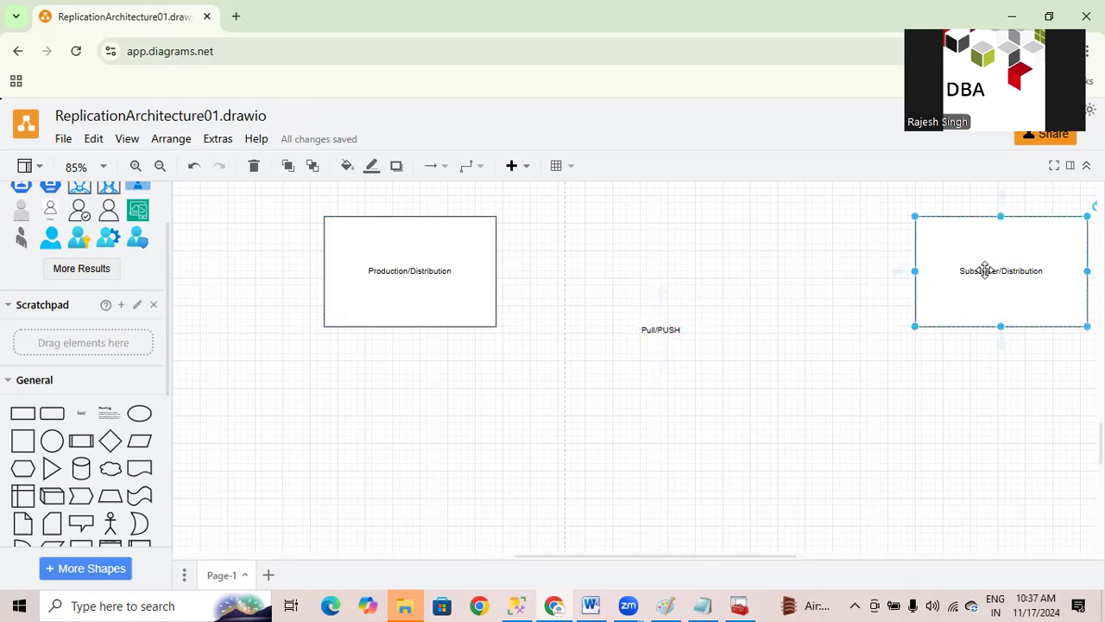
pyautogui.click(416, 277)
pyautogui.click(975, 274)
pyautogui.click(422, 272)
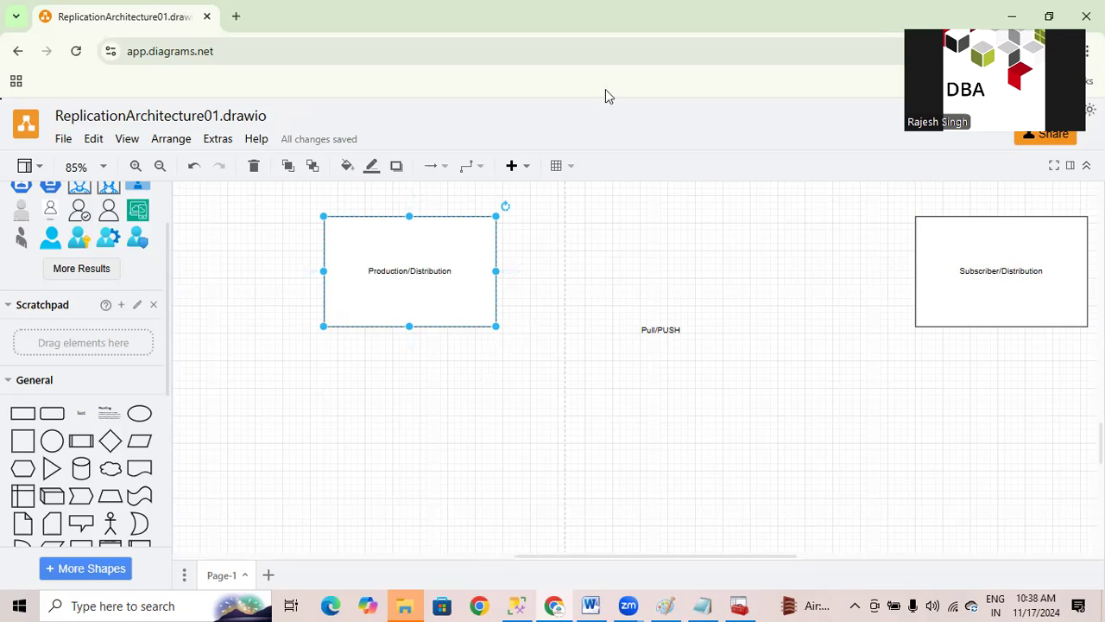
# - Move the Subscriber/Distribution box closer to the Production/Distribution box, level with it, and connect them with an arrow pointing to the subscriber
pyautogui.moveTo(975, 250); pyautogui.dragTo(652, 259)
pyautogui.click(447, 257)
pyautogui.moveTo(518, 271); pyautogui.dragTo(588, 272)
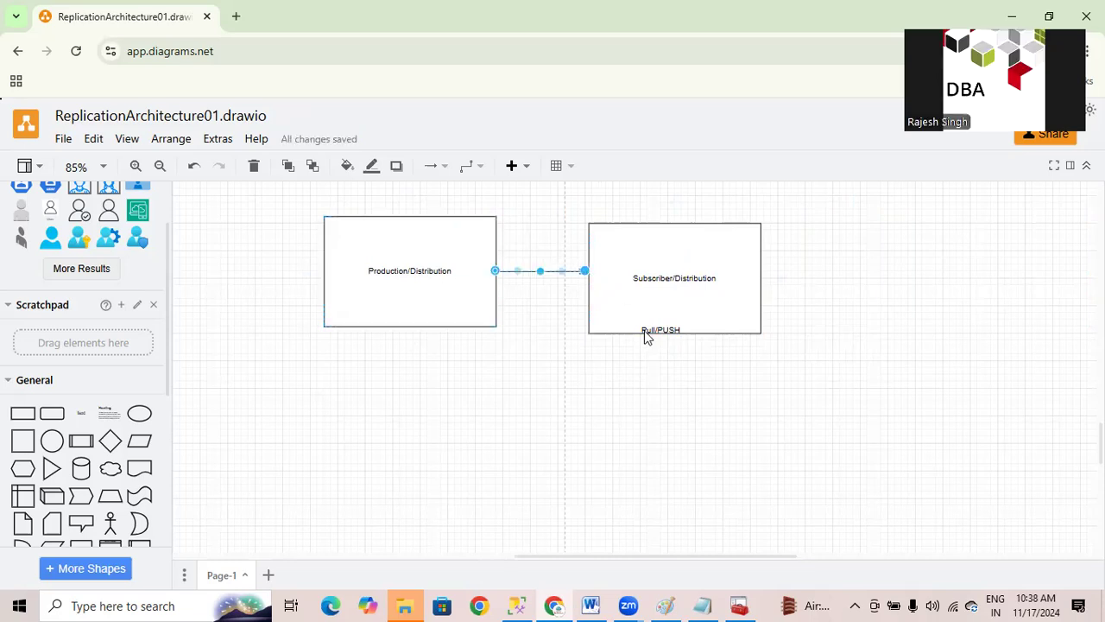
pyautogui.moveTo(678, 249); pyautogui.dragTo(723, 244)
pyautogui.click(575, 271)
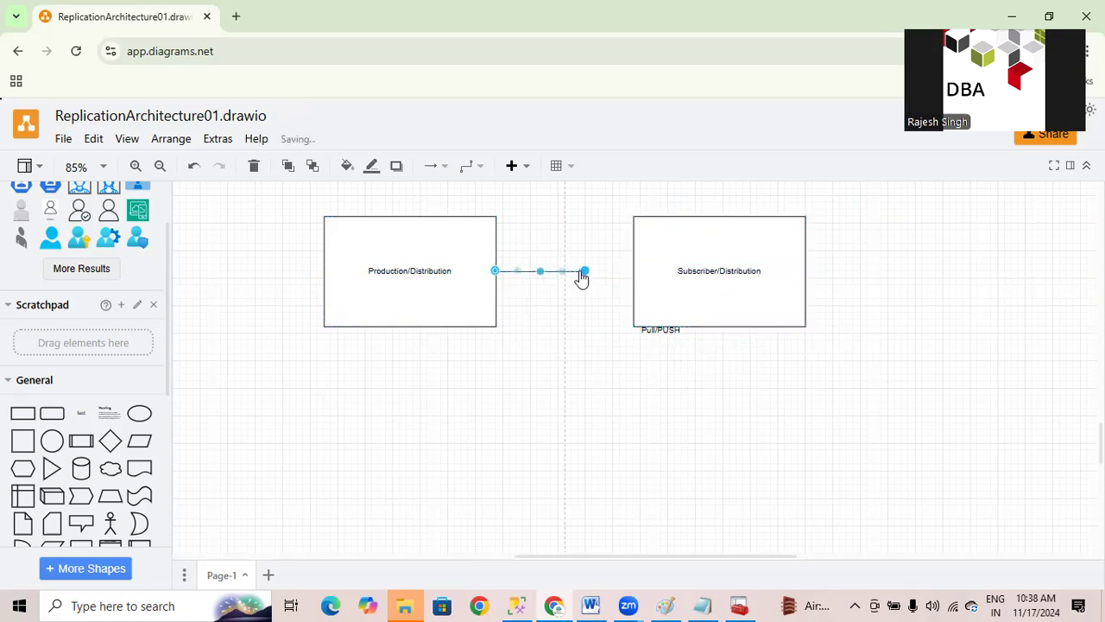
pyautogui.moveTo(587, 273); pyautogui.dragTo(642, 271)
pyautogui.click(599, 385)
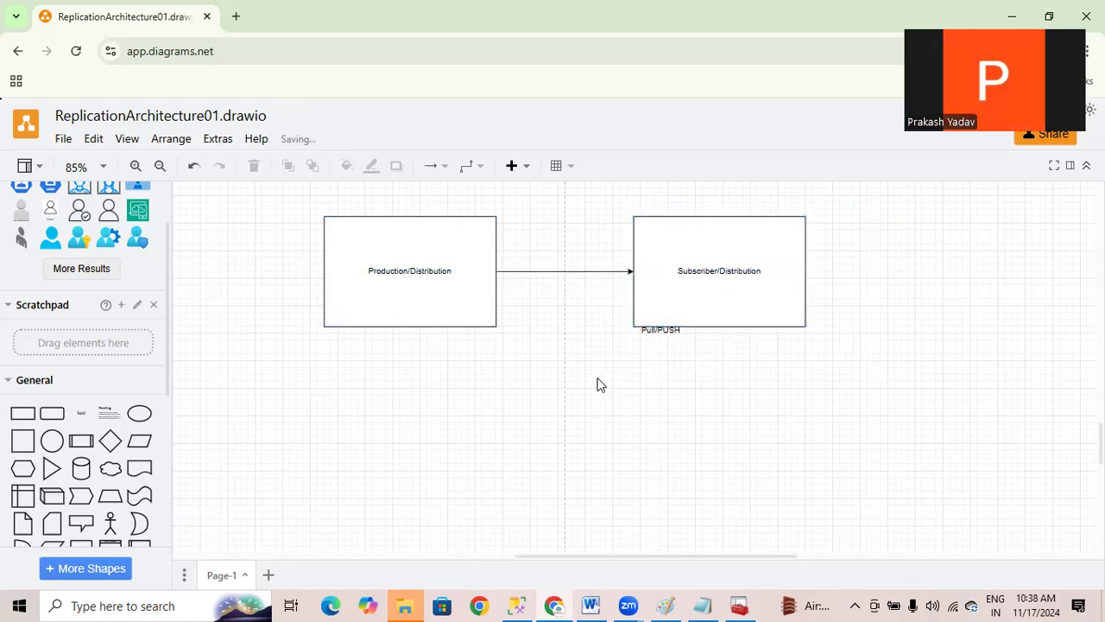
# - Move the Pull/PUSH text below the arrow, centred between the two boxes
pyautogui.click(658, 325)
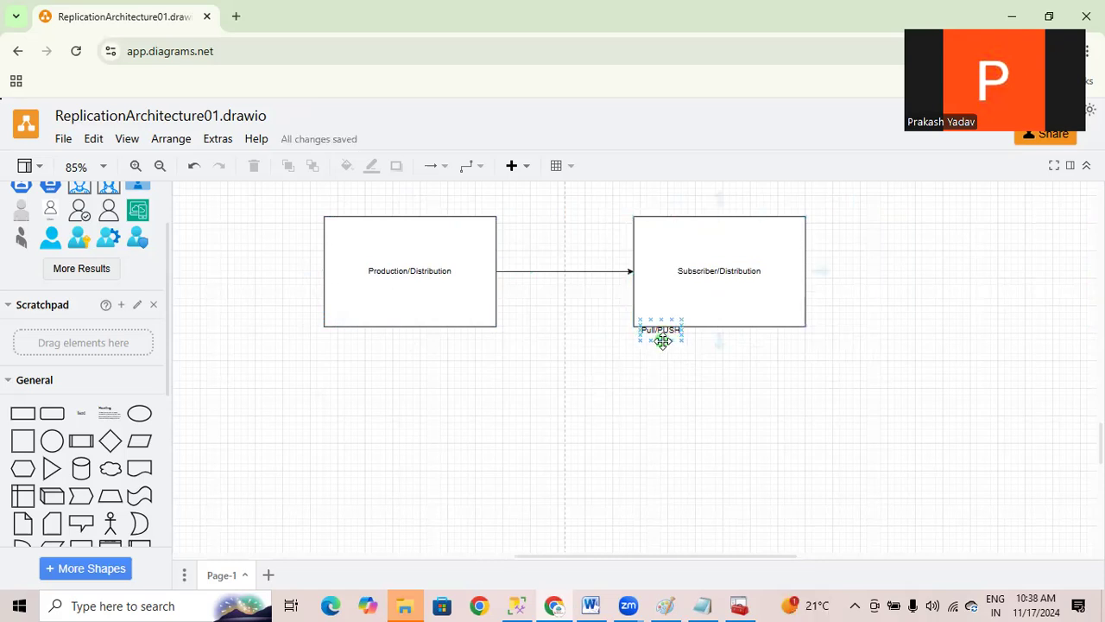
pyautogui.moveTo(654, 336); pyautogui.dragTo(560, 382)
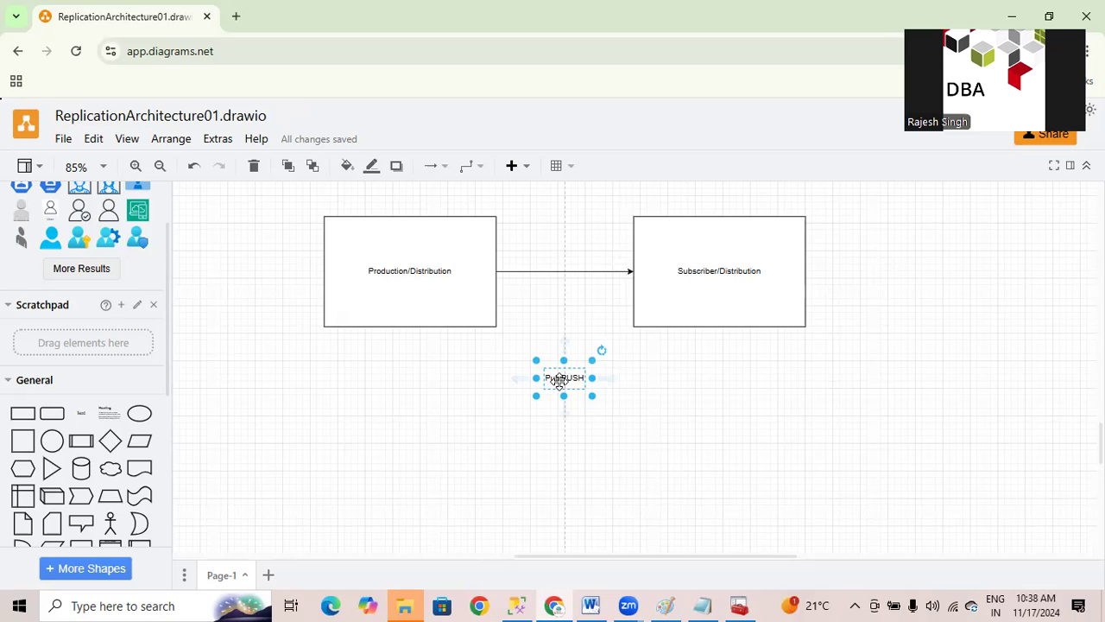
pyautogui.click(745, 273)
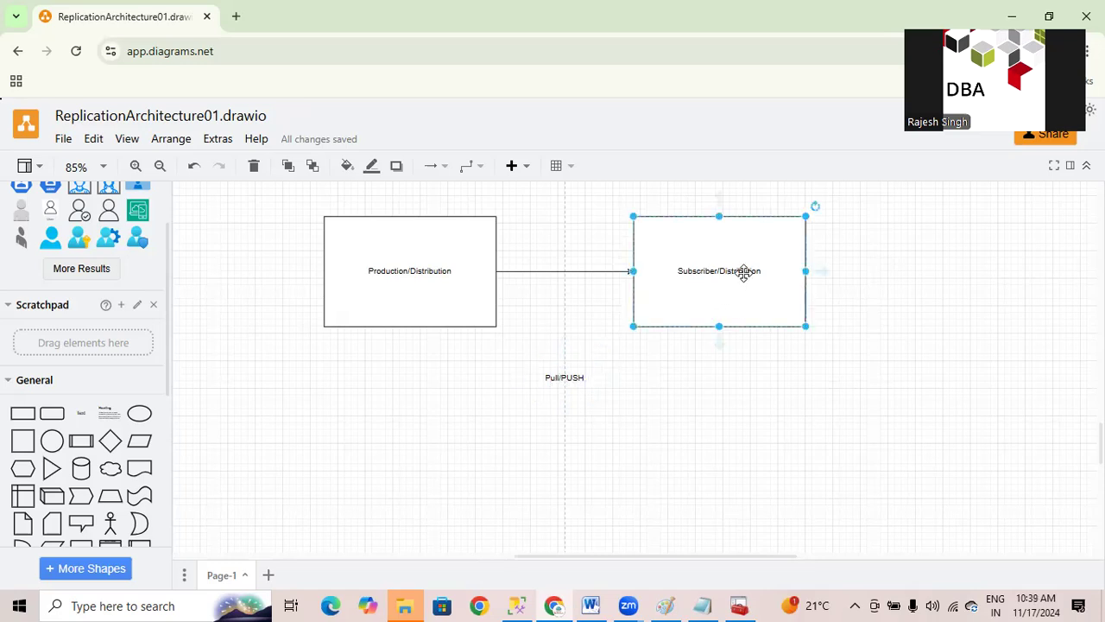
pyautogui.click(408, 272)
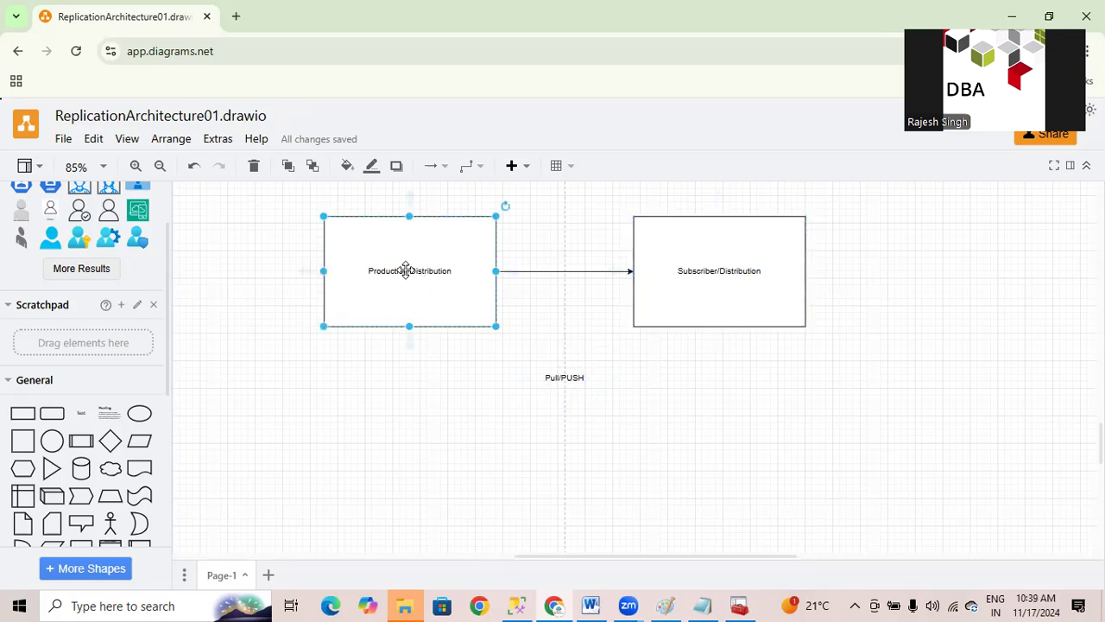
pyautogui.click(561, 377)
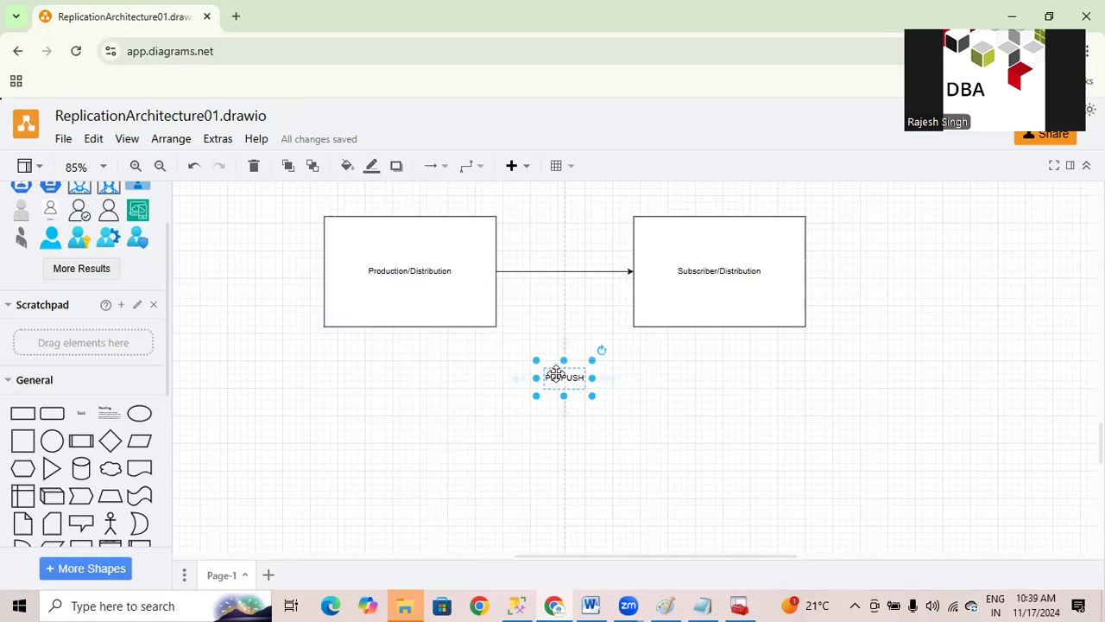
pyautogui.click(694, 270)
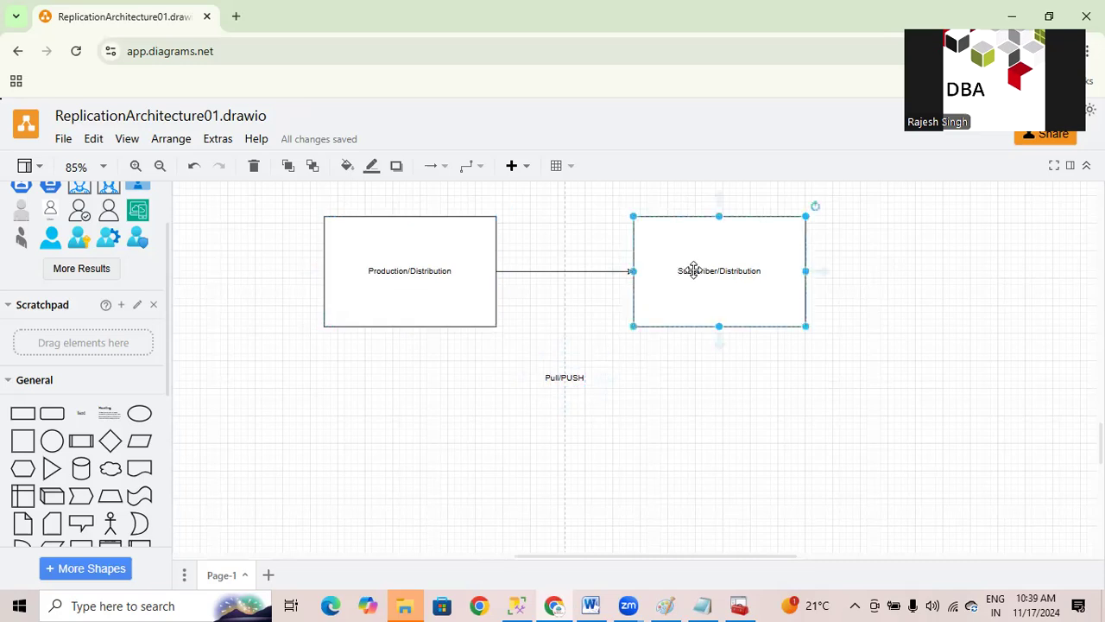
# - Widen the gap between the Production/Distribution and Subscriber/Distribution boxes by moving them apart horizontally, keeping them level
pyautogui.click(396, 287)
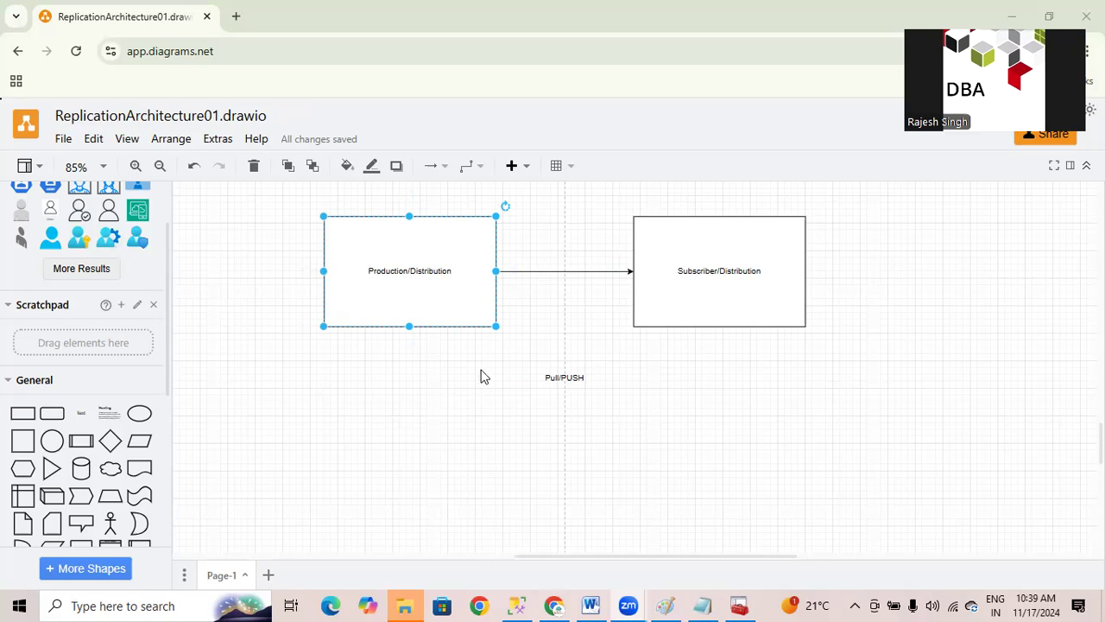
pyautogui.moveTo(516, 606)
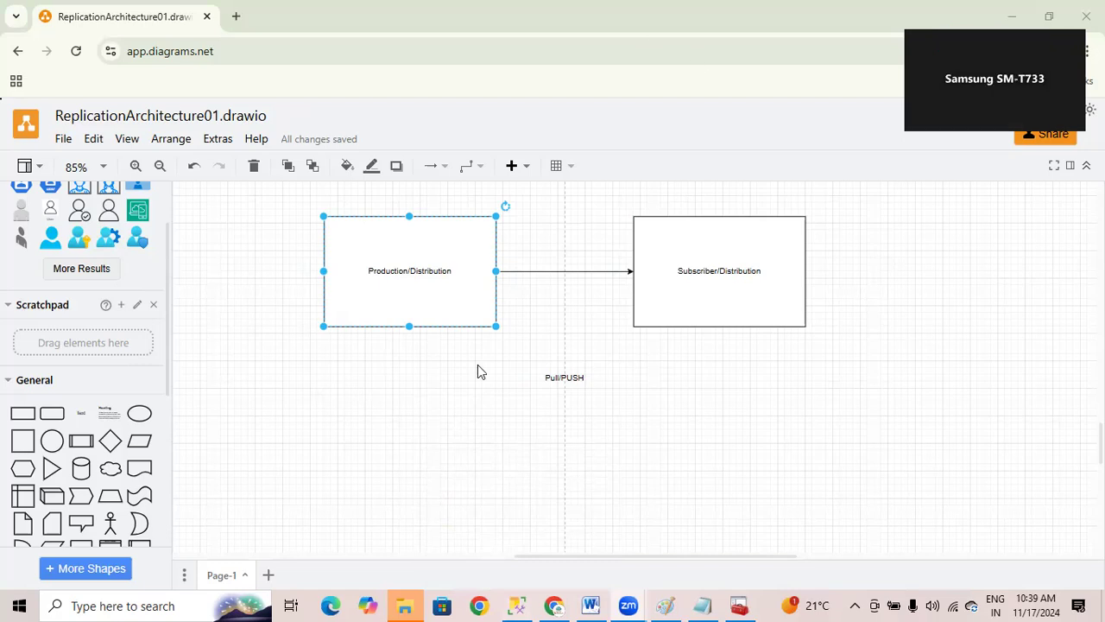
pyautogui.moveTo(728, 263); pyautogui.dragTo(777, 262)
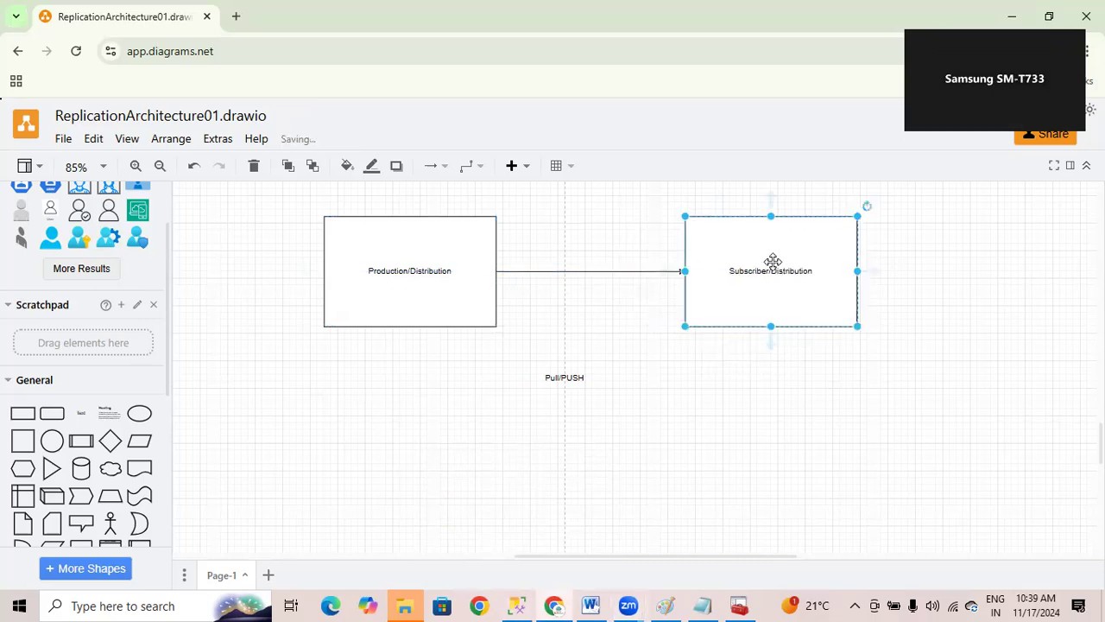
pyautogui.moveTo(374, 261); pyautogui.dragTo(329, 270)
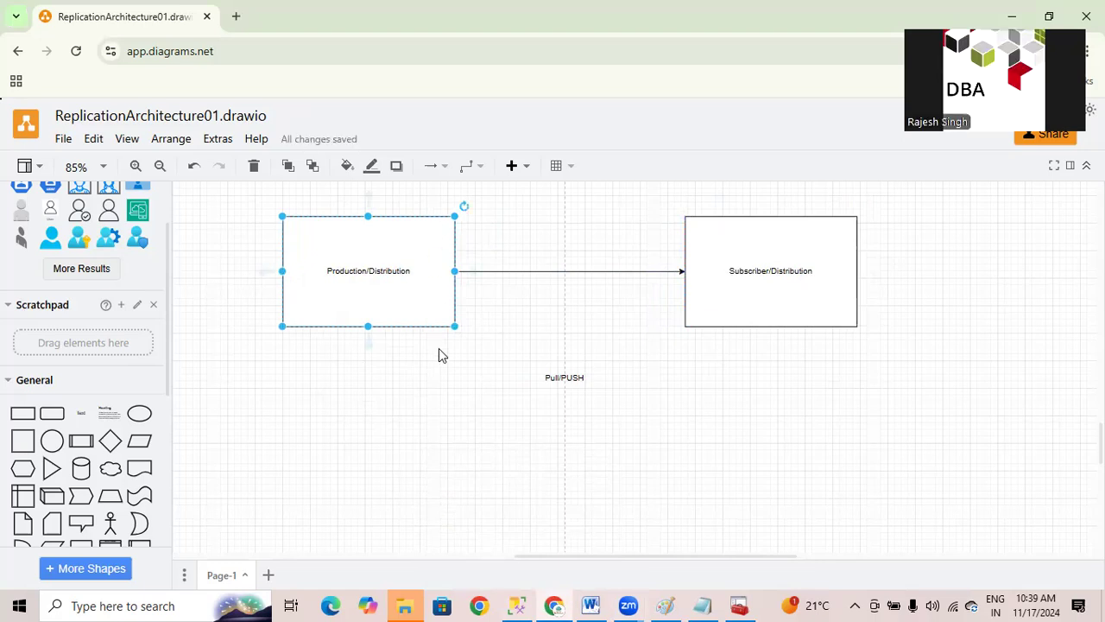
# - Switch to SQL Server Management Studio and collapse the MSSQLSERVER01 instance in the object tree, including its filtered Jobs folder
pyautogui.click(516, 605)
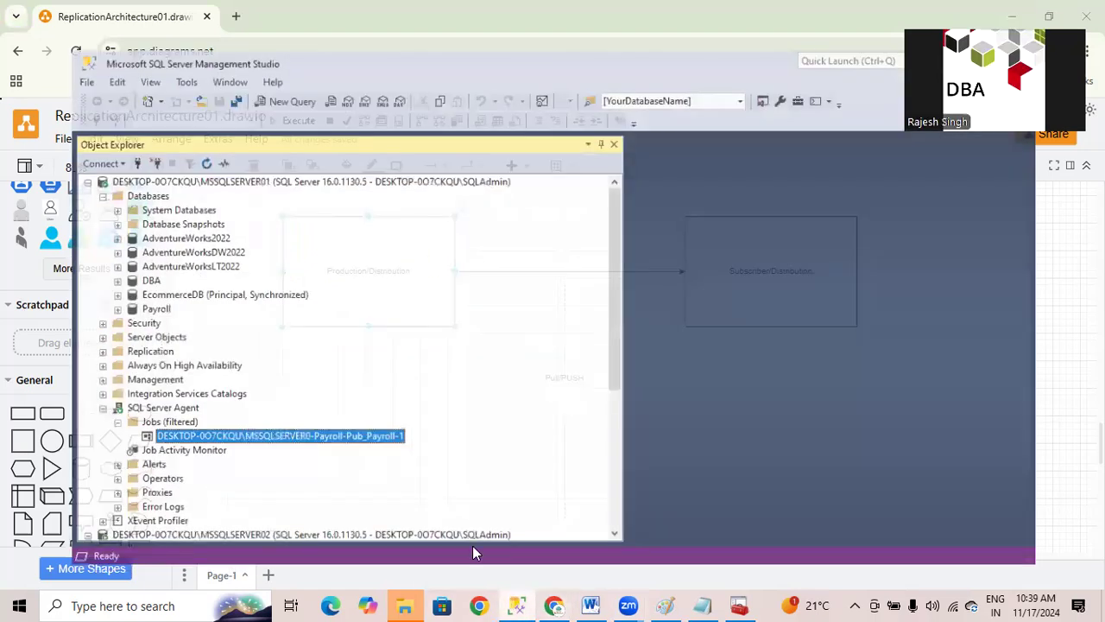
pyautogui.click(102, 413)
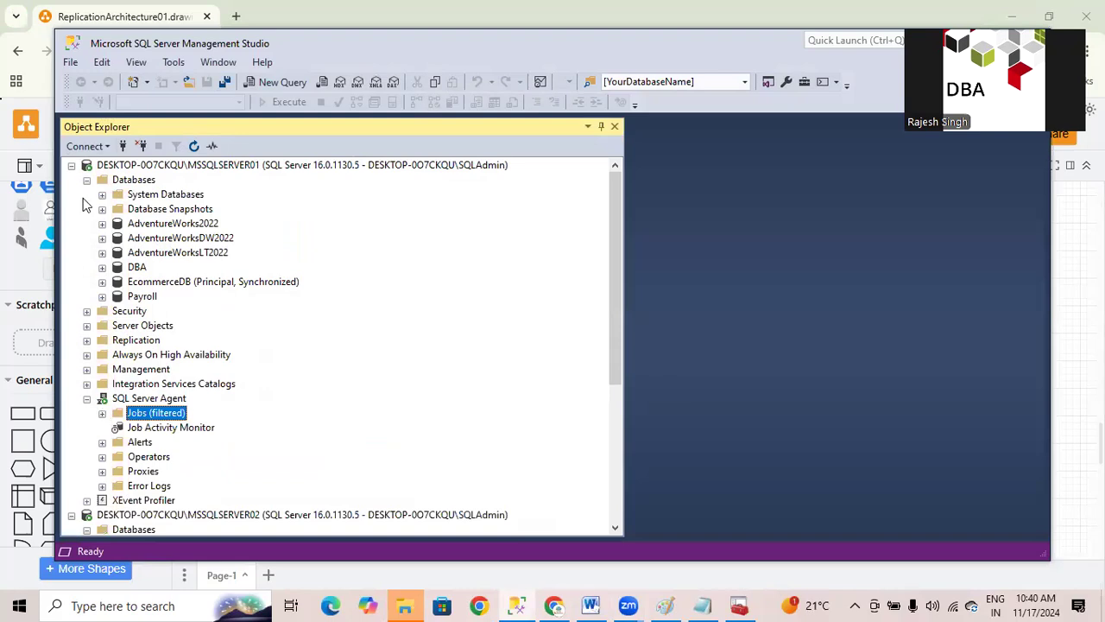
pyautogui.click(86, 180)
pyautogui.click(86, 180)
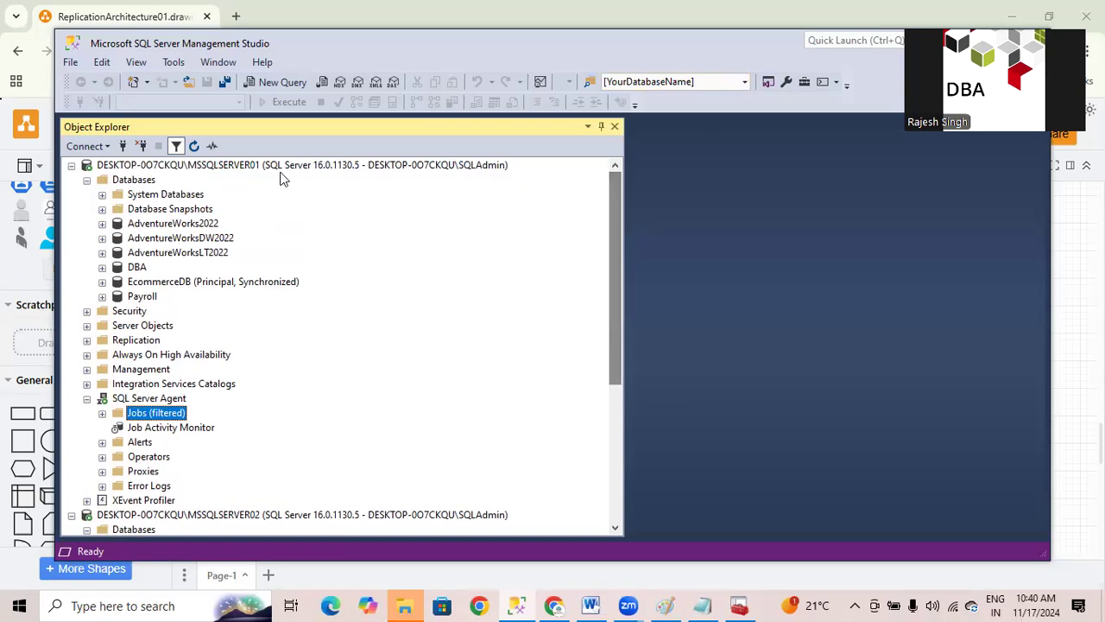
pyautogui.click(72, 165)
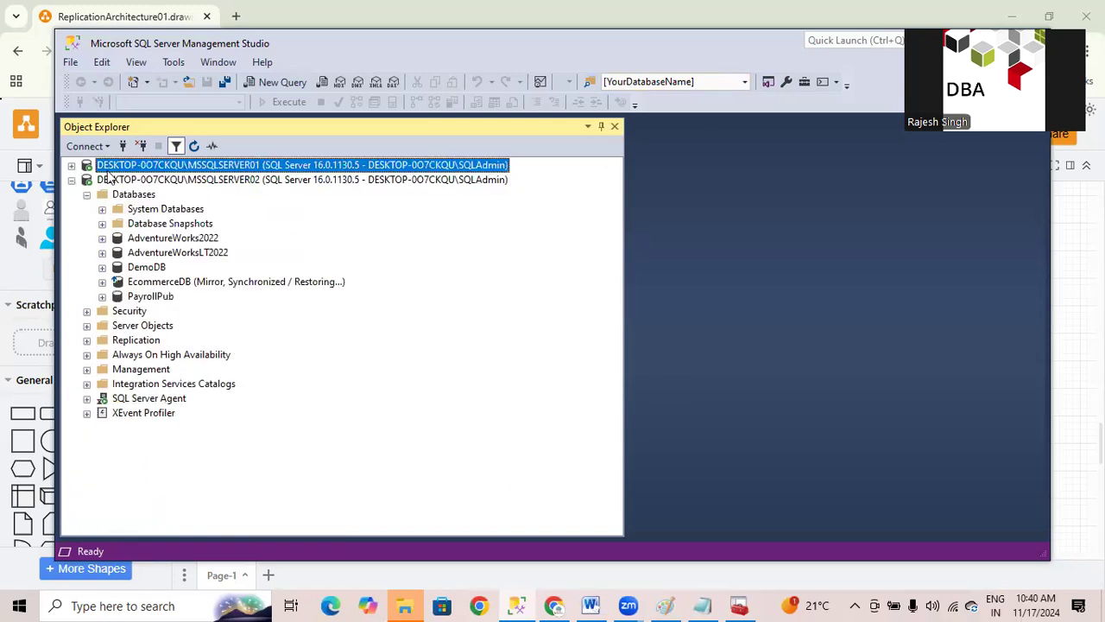
# - Connect to the default Database Engine instance DESKTOP-0O7CKQU using Windows Authentication
pyautogui.rightClick(139, 170)
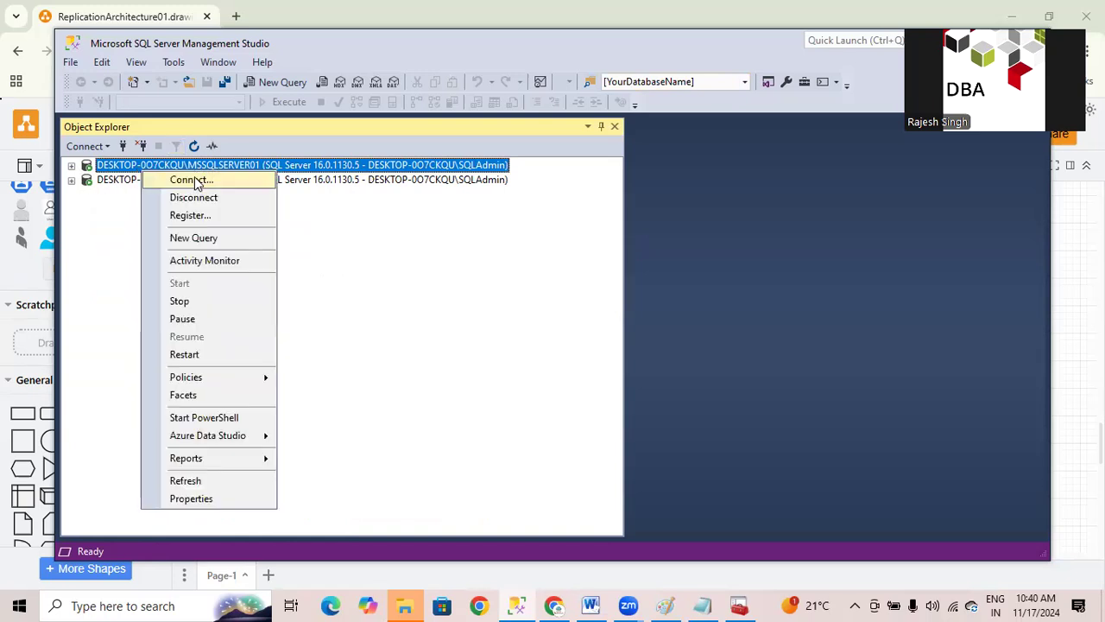
pyautogui.click(185, 180)
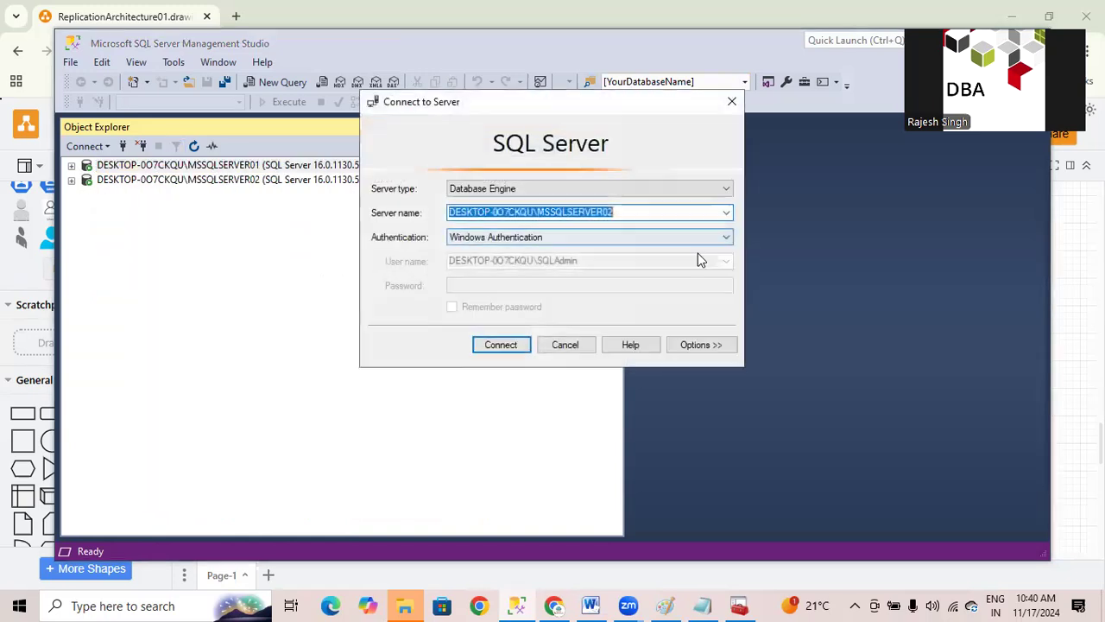
pyautogui.click(726, 213)
pyautogui.click(542, 252)
pyautogui.click(496, 346)
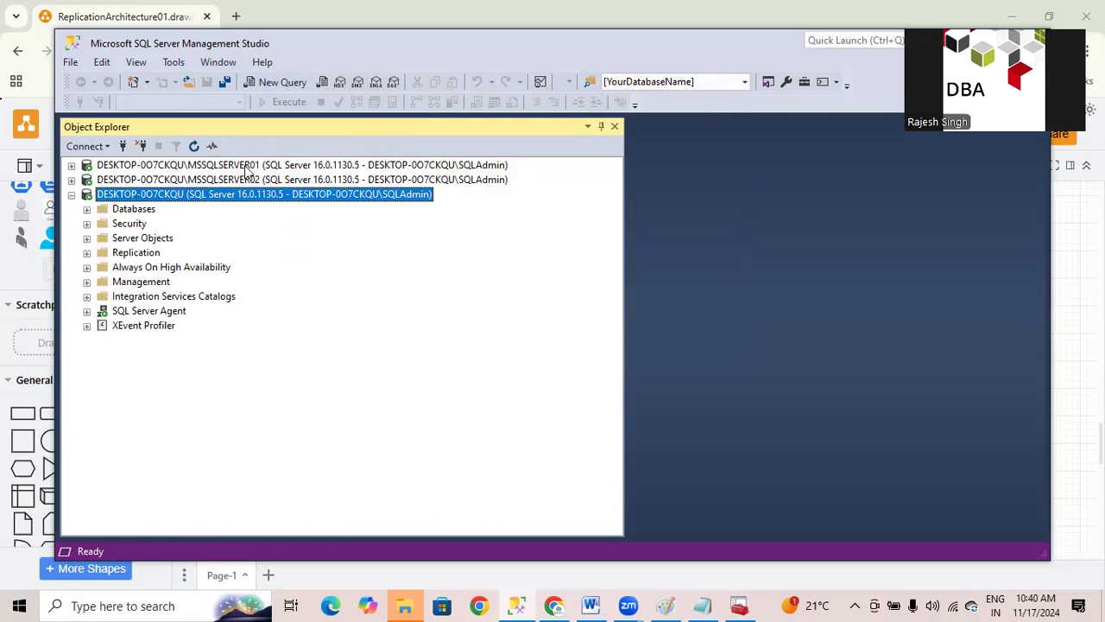
# - Maximize the Management Studio window and collapse the Databases and SQL Server Agent nodes of MSSQLSERVER01, then the instance itself
pyautogui.click(229, 182)
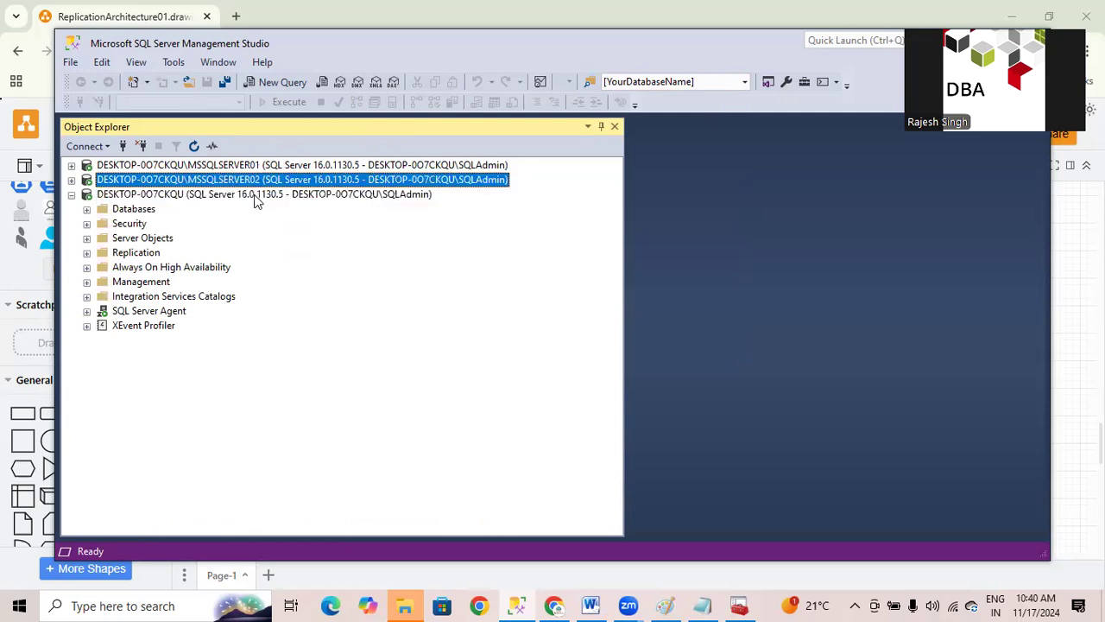
pyautogui.click(194, 195)
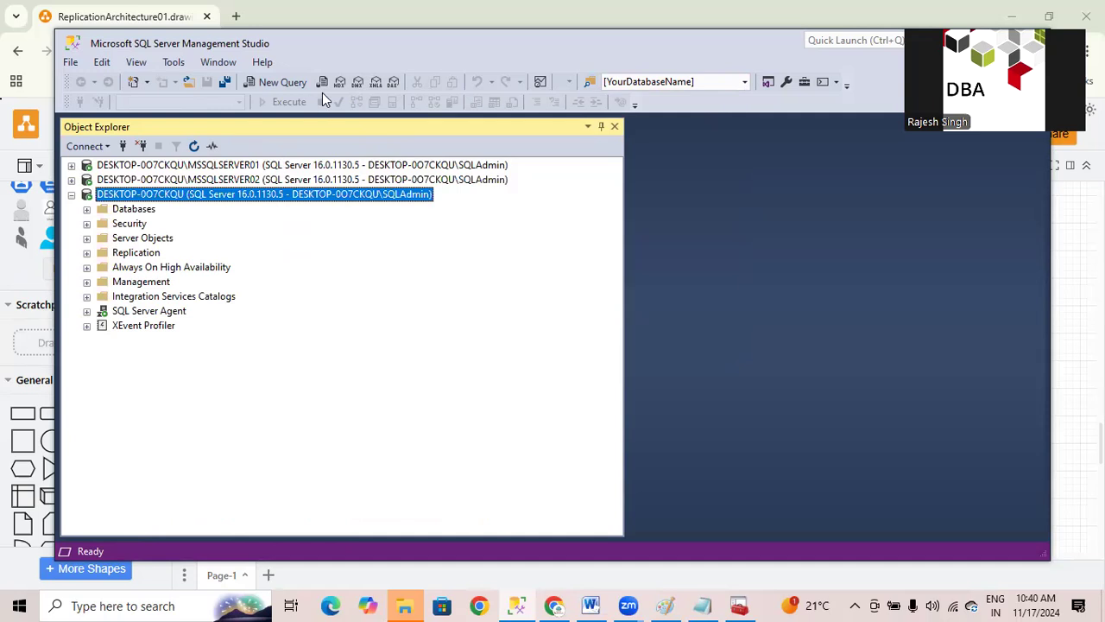
pyautogui.doubleClick(365, 36)
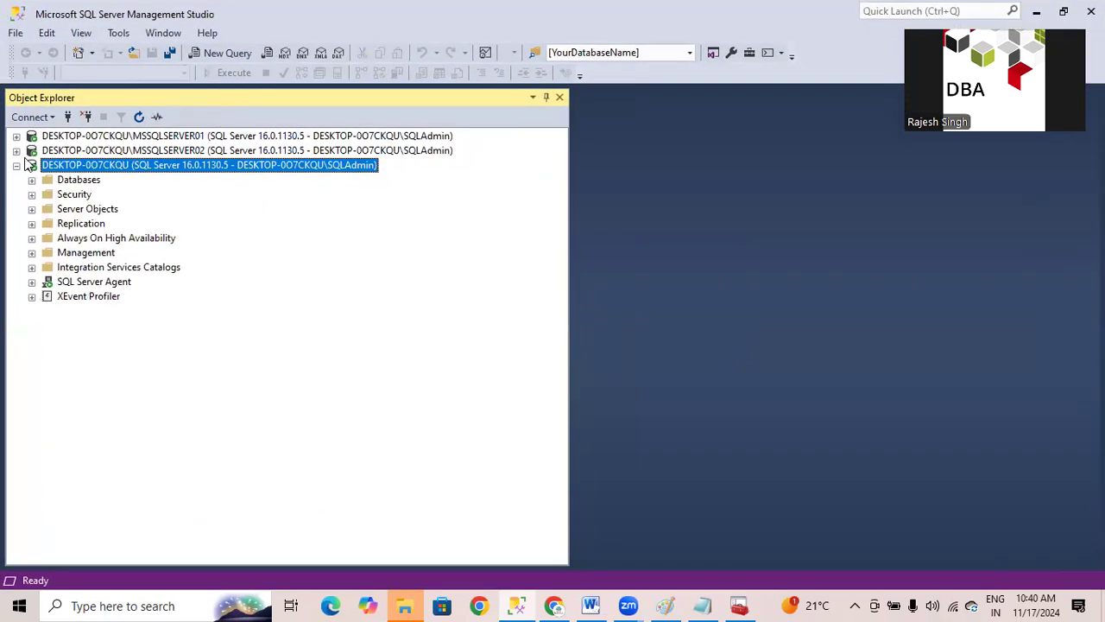
pyautogui.click(15, 137)
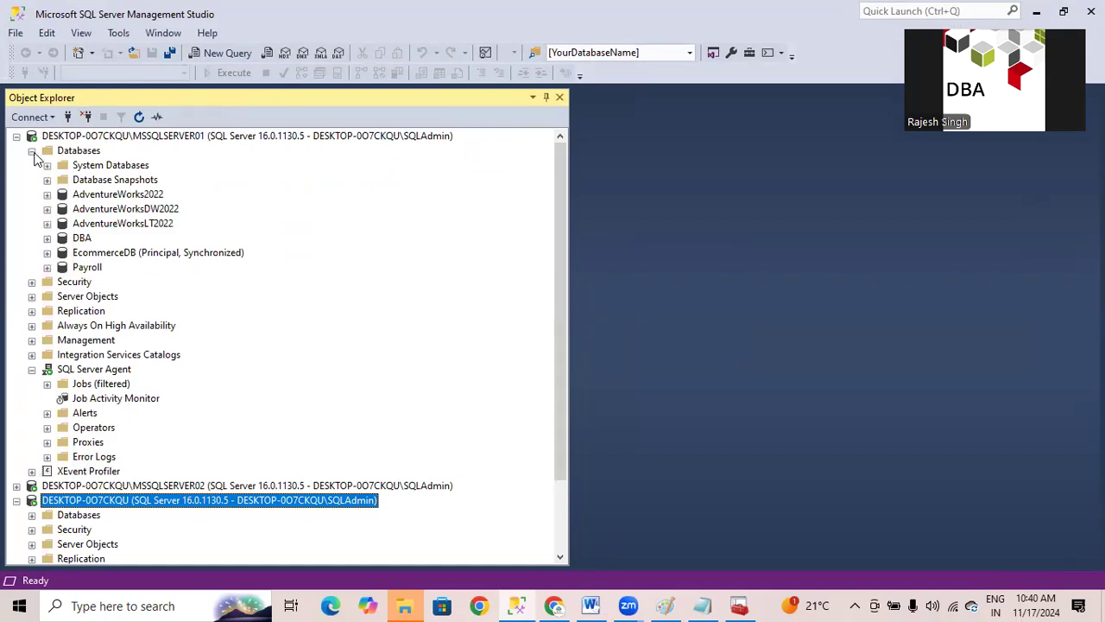
pyautogui.click(32, 151)
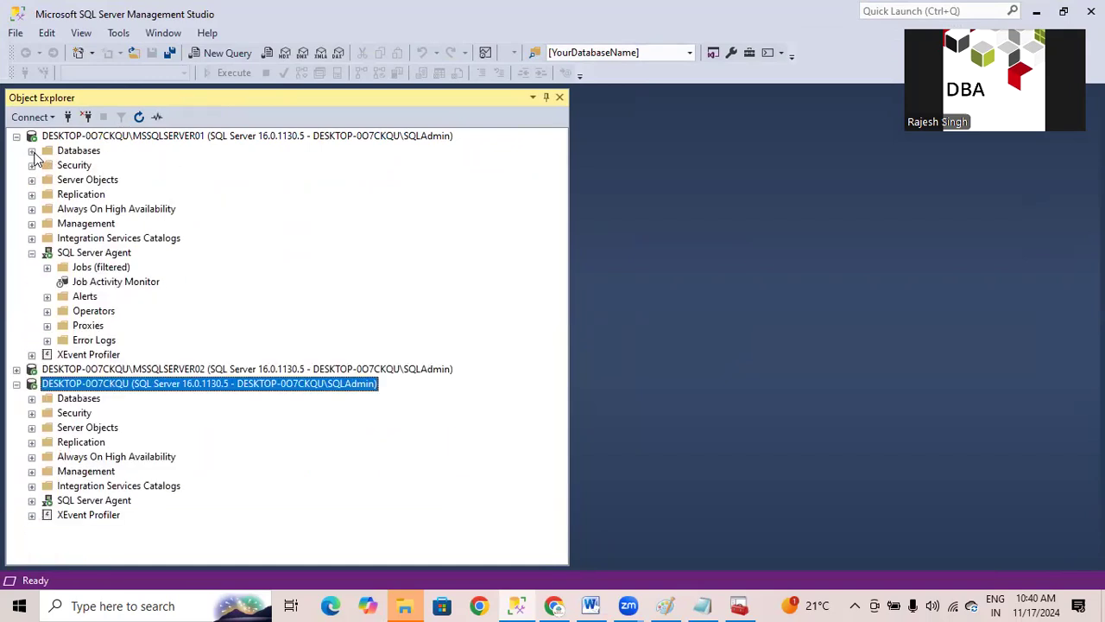
pyautogui.click(32, 253)
pyautogui.click(15, 137)
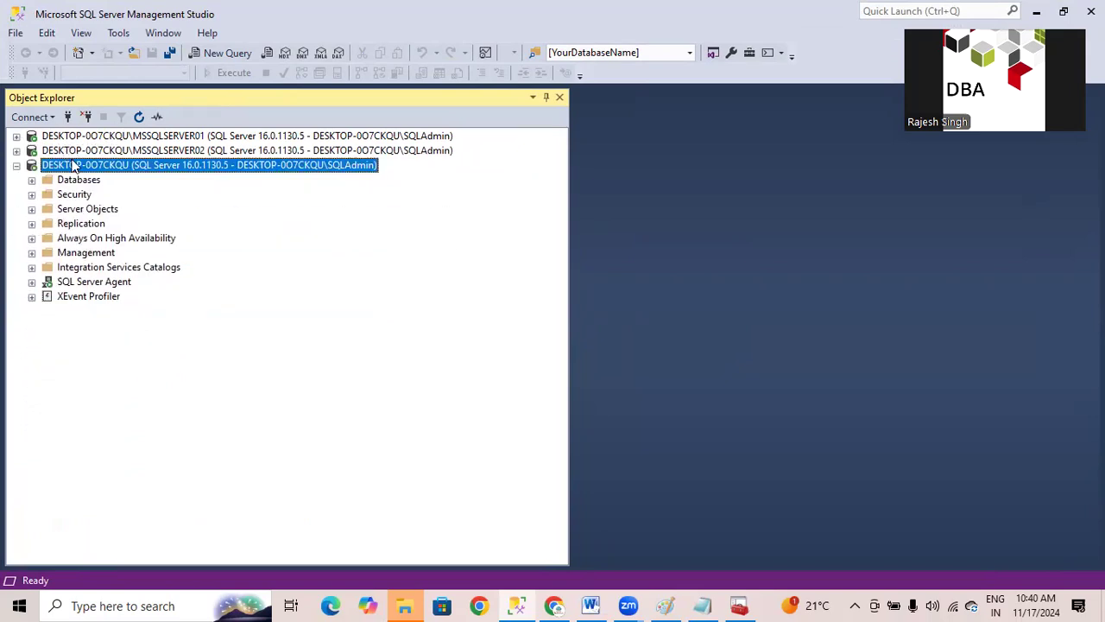
# - Try to create a new publication under Replication > Local Publications on the default instance, and dismiss the wizard's message
pyautogui.click(61, 226)
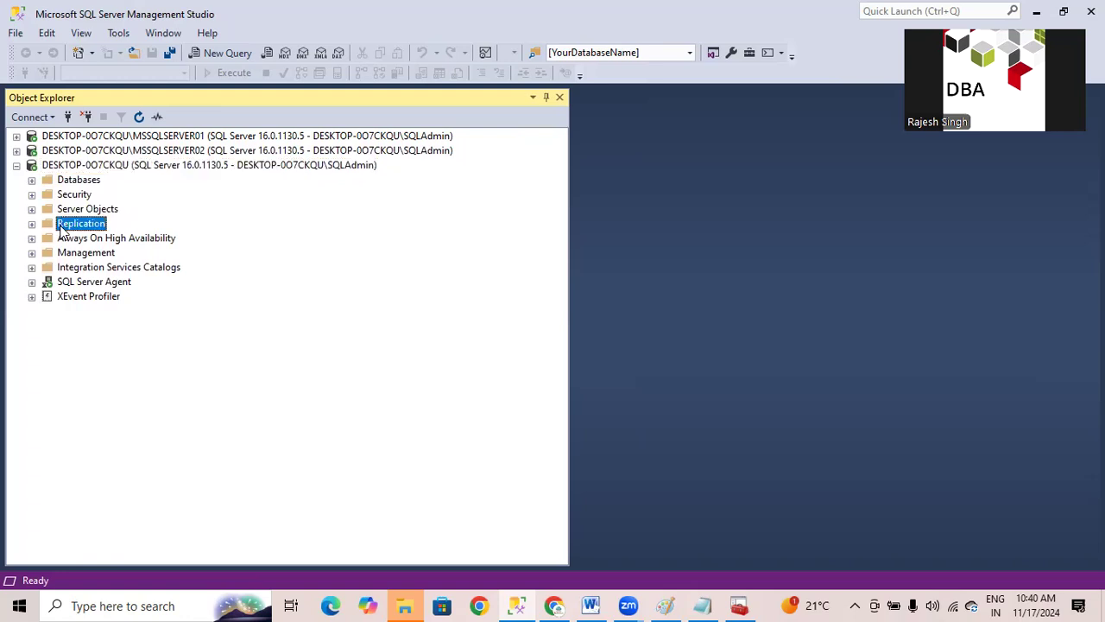
pyautogui.click(32, 224)
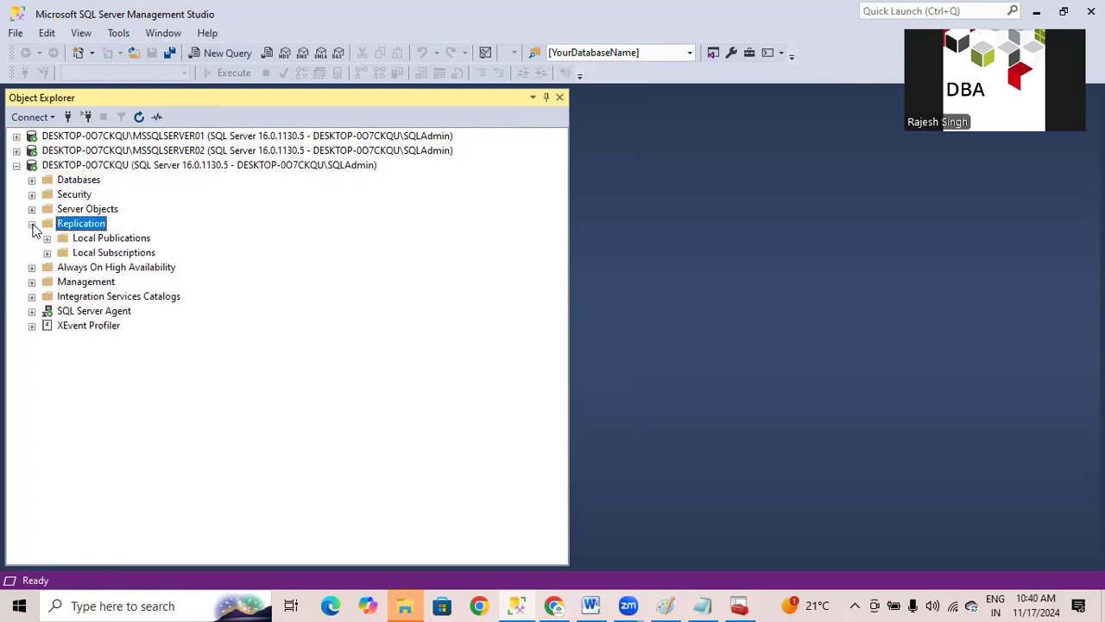
pyautogui.rightClick(101, 241)
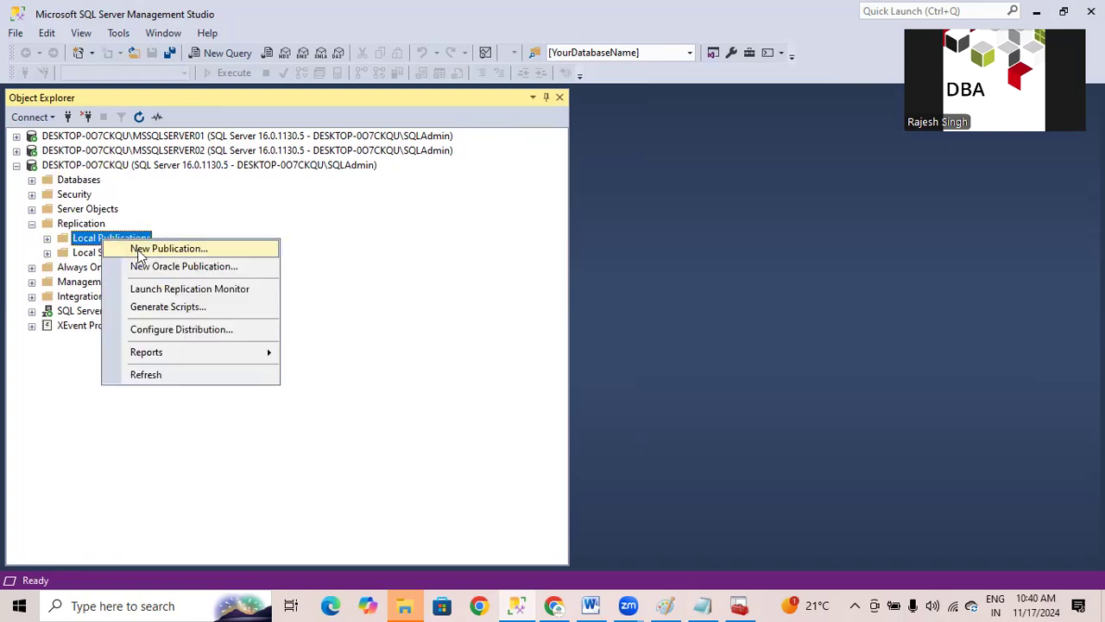
pyautogui.click(134, 248)
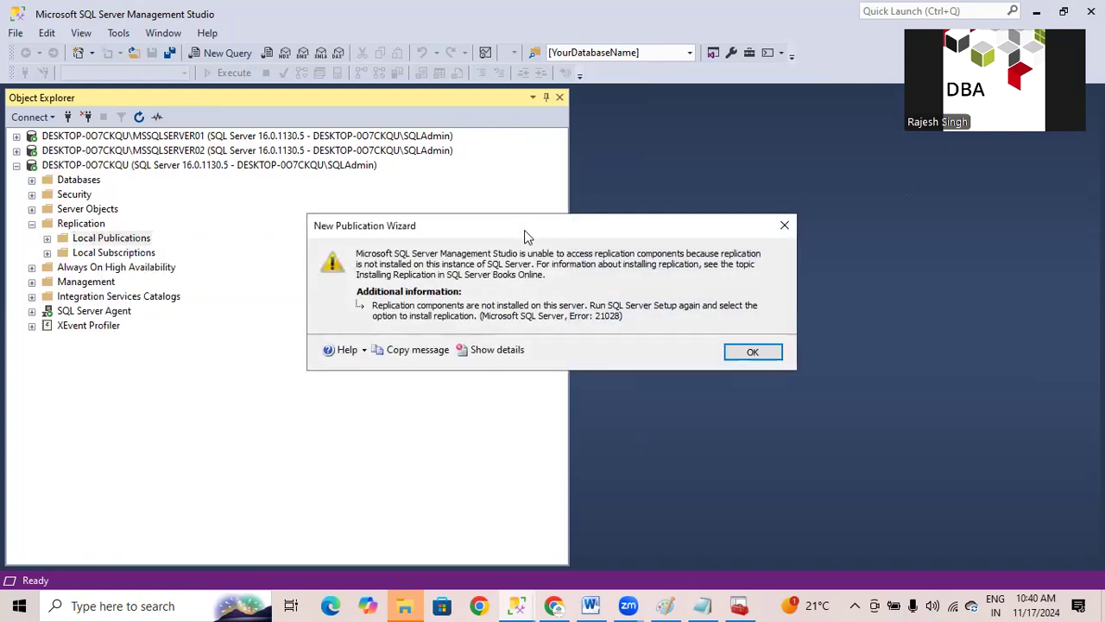
pyautogui.moveTo(522, 233); pyautogui.dragTo(542, 245)
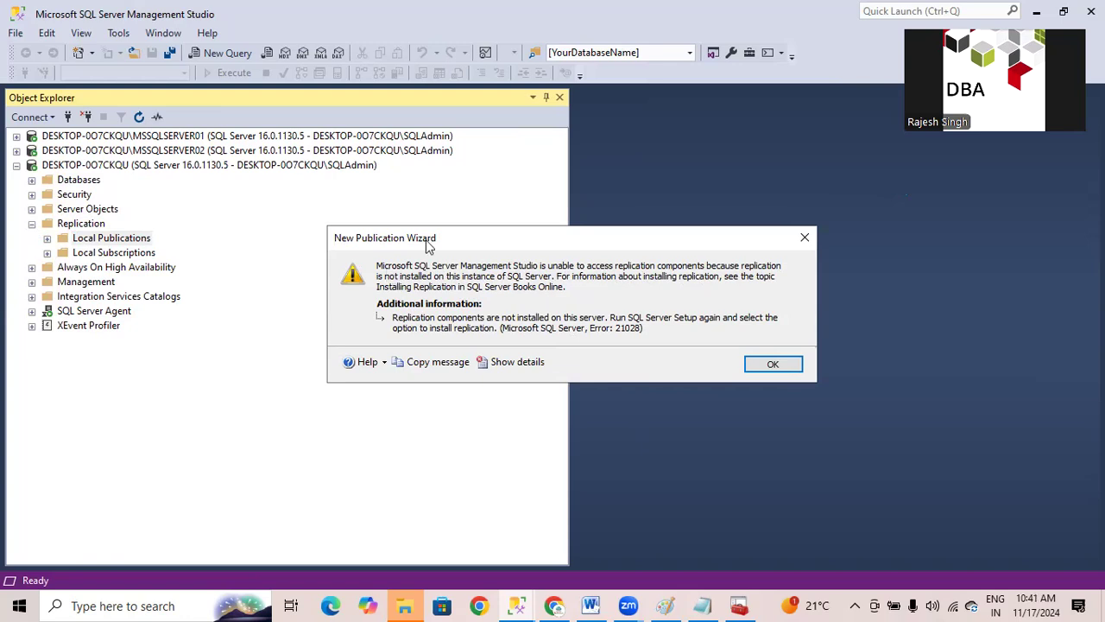
pyautogui.moveTo(431, 245); pyautogui.dragTo(489, 227)
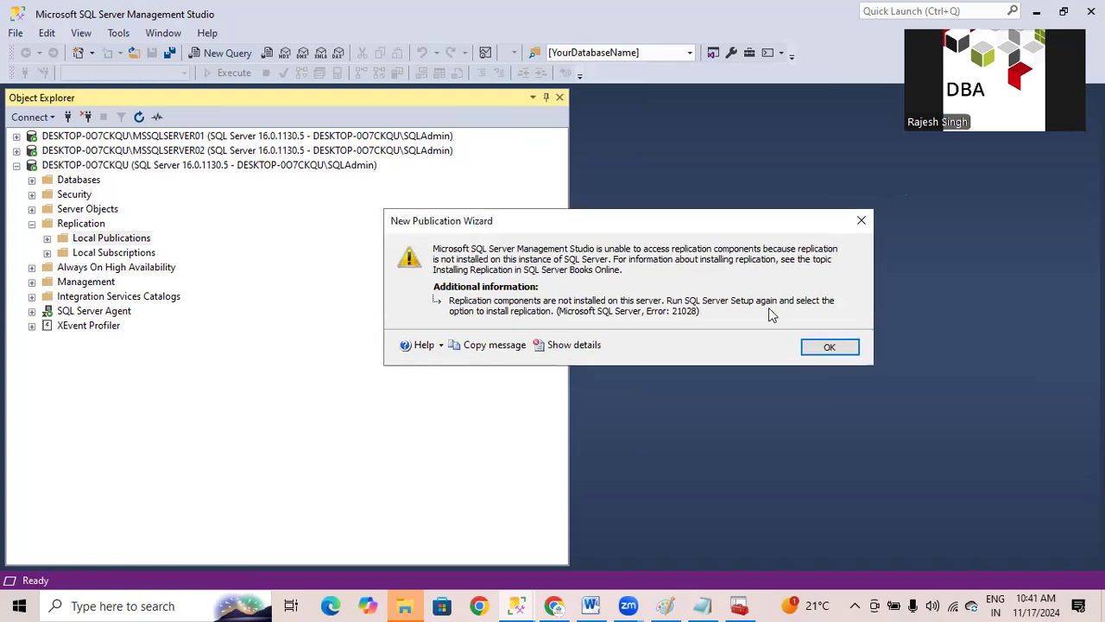
pyautogui.click(822, 351)
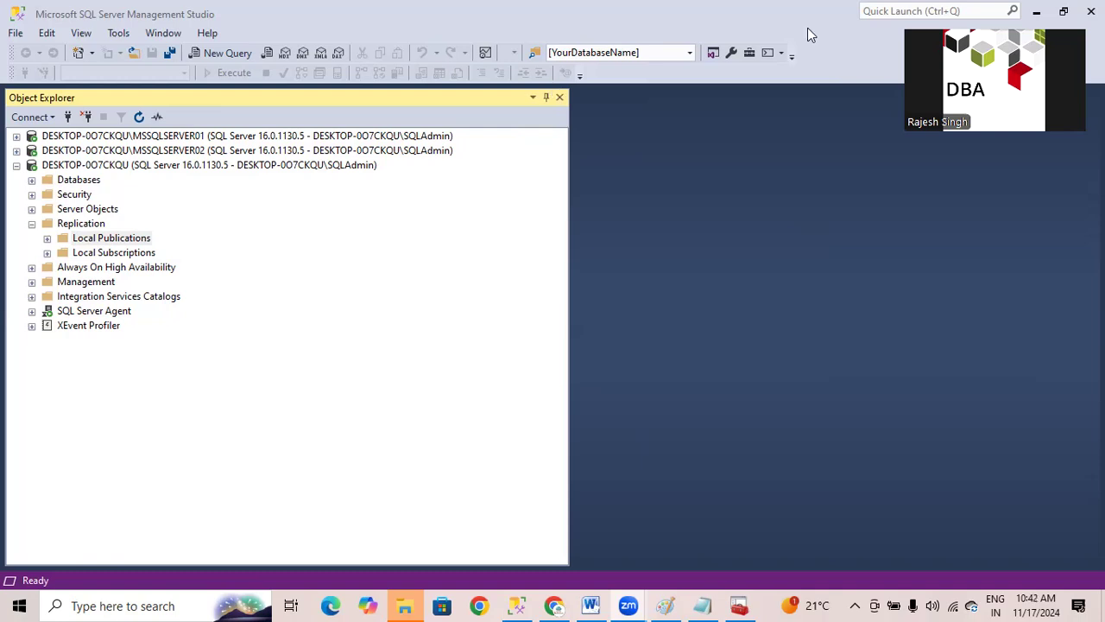
pyautogui.click(350, 361)
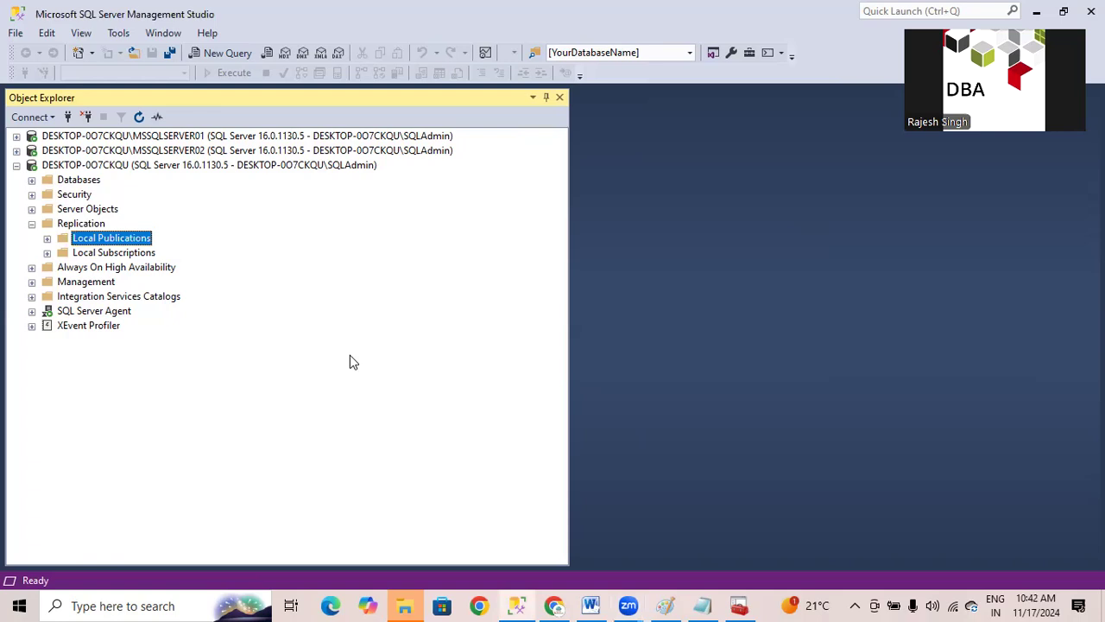
# - Switch to File Explorer and open the SQL Server installation folder D:\SQL2022\Developer_ENU
pyautogui.click(403, 605)
pyautogui.click(409, 601)
pyautogui.click(409, 601)
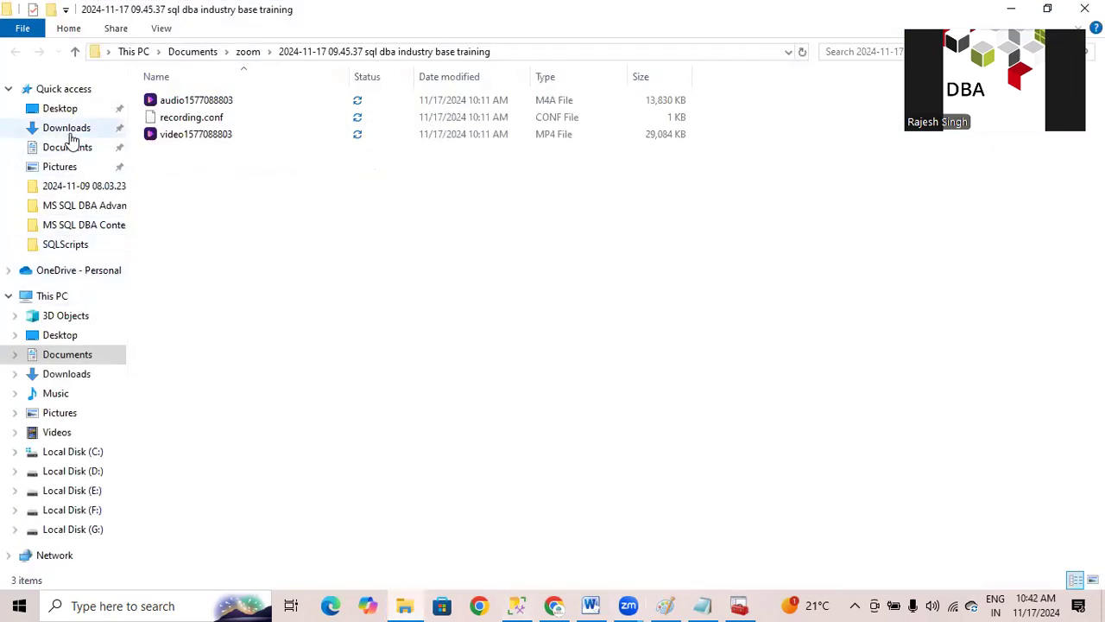
pyautogui.click(82, 452)
pyautogui.click(87, 472)
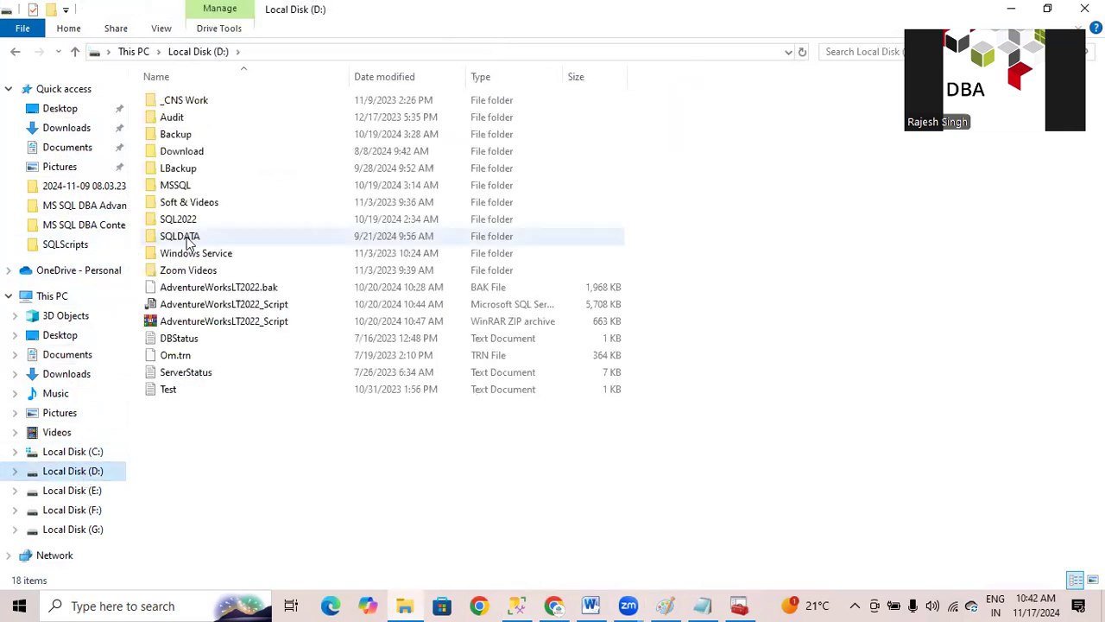
pyautogui.doubleClick(181, 219)
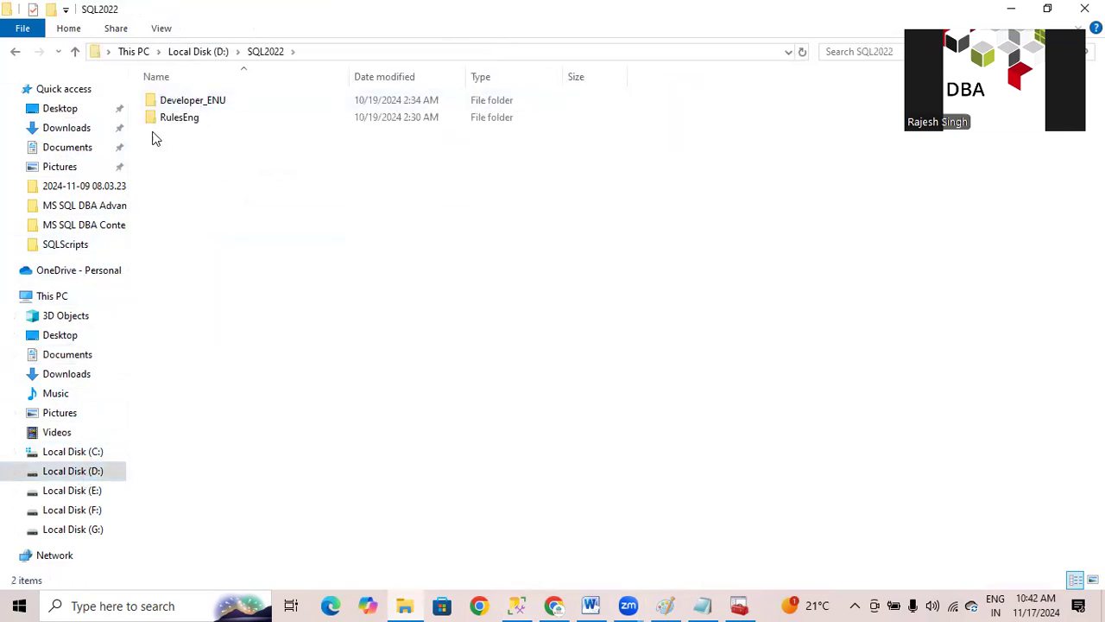
pyautogui.doubleClick(201, 103)
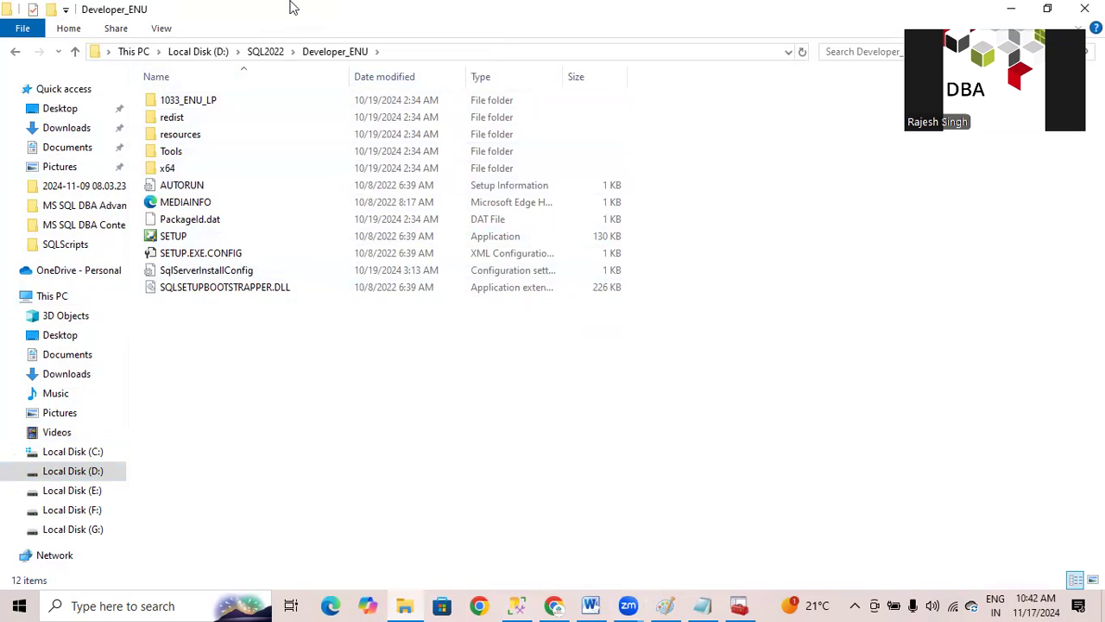
pyautogui.click(398, 51)
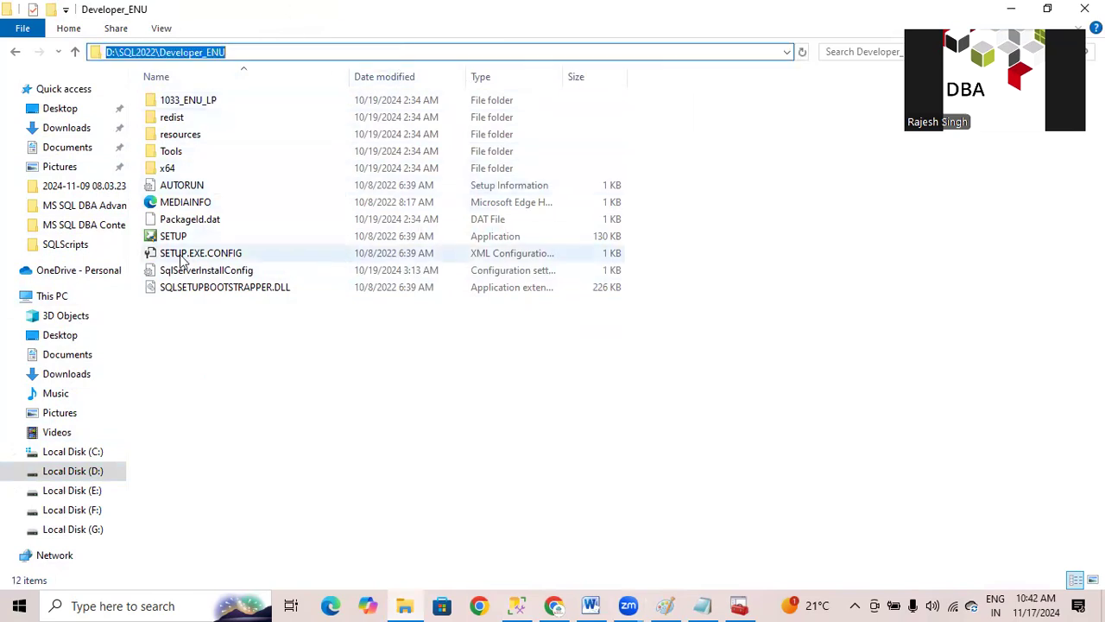
pyautogui.click(251, 314)
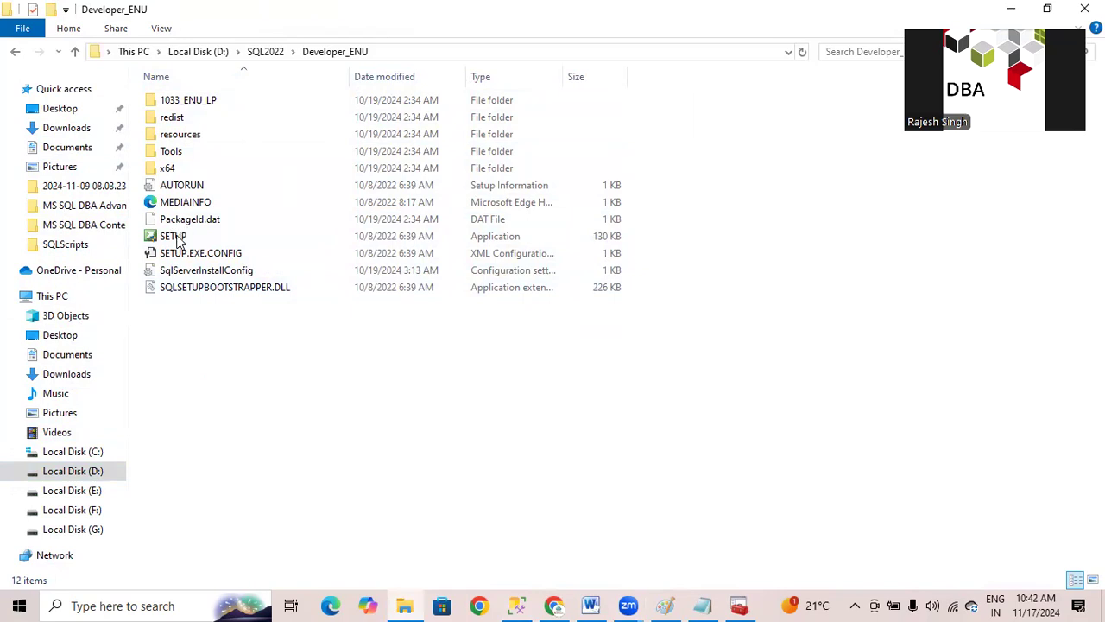
# - Run SETUP and start the new SQL Server standalone installation or add features to an existing installation wizard
pyautogui.doubleClick(177, 240)
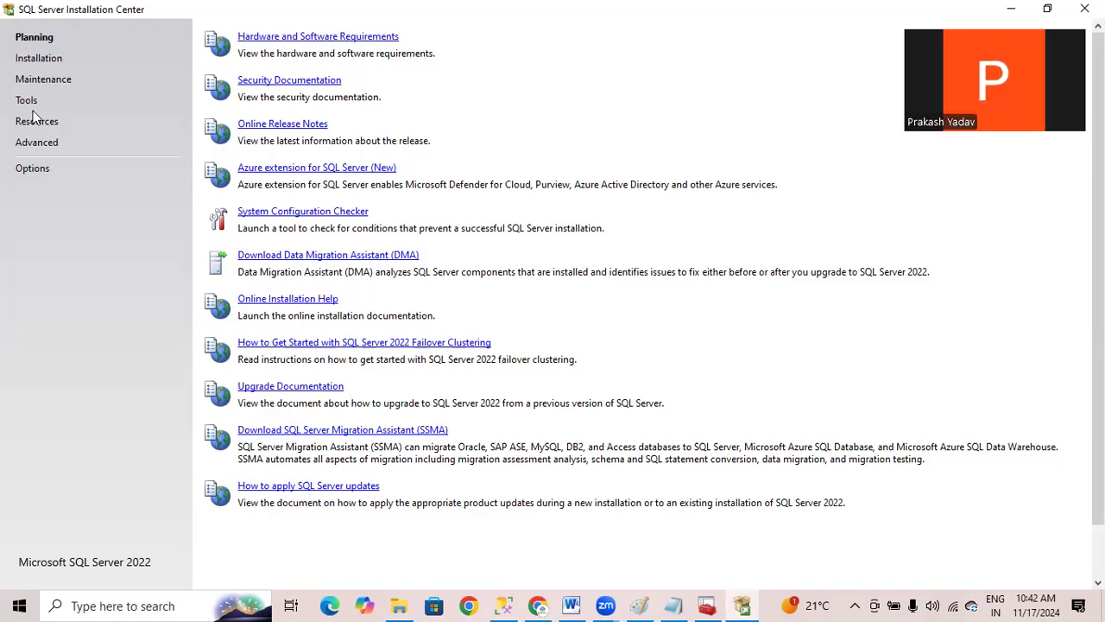
pyautogui.click(33, 63)
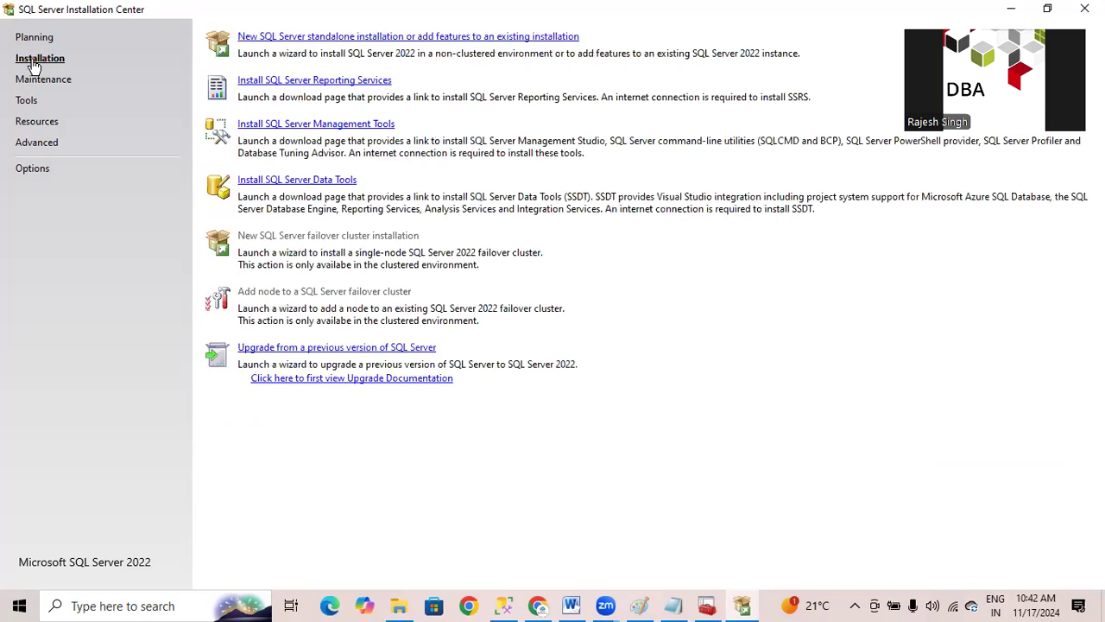
pyautogui.click(326, 38)
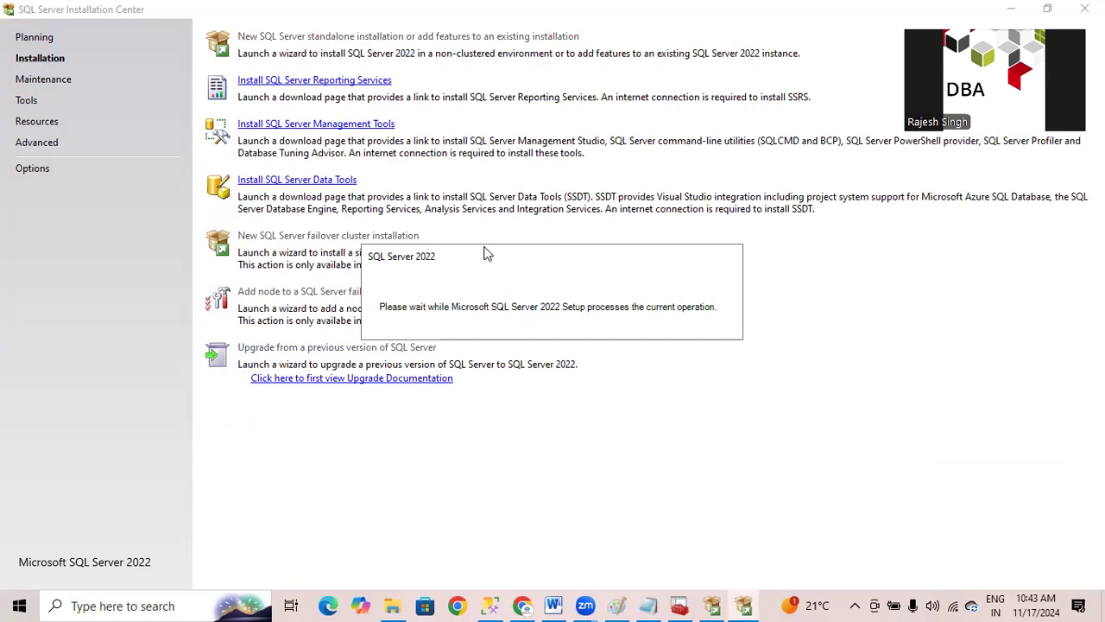
pyautogui.moveTo(484, 256); pyautogui.dragTo(521, 231)
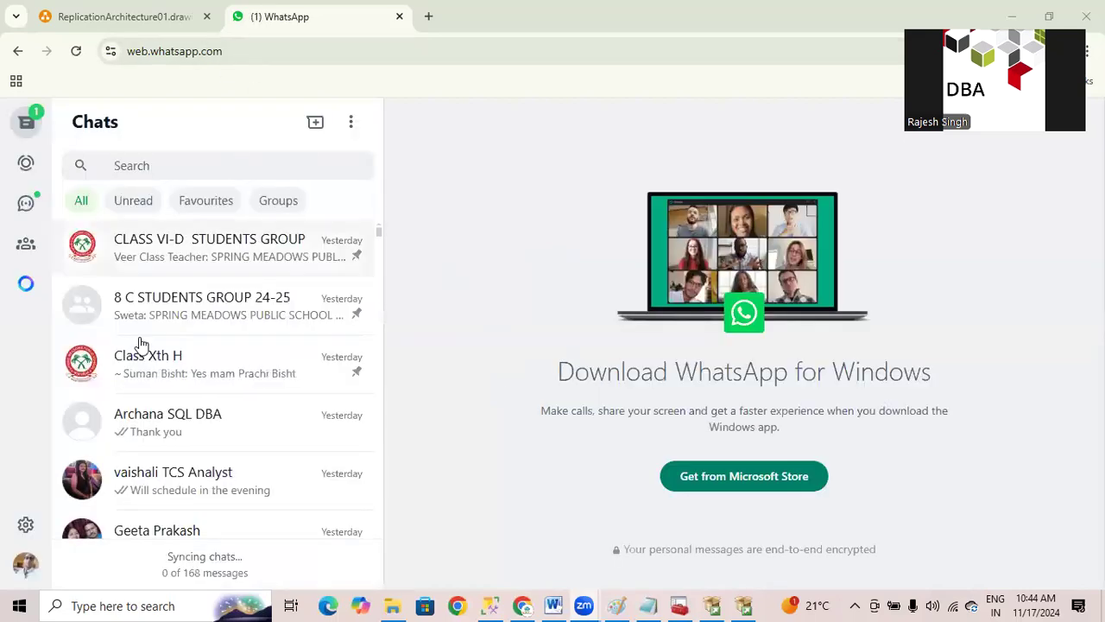
# - Send the MS SQL DBA Batch 0930 group chat a bold "Session 03" heading with the copied Zoom meeting invitation and passcode
pyautogui.scroll(-2, 207, 361)
pyautogui.scroll(-1, 212, 359)
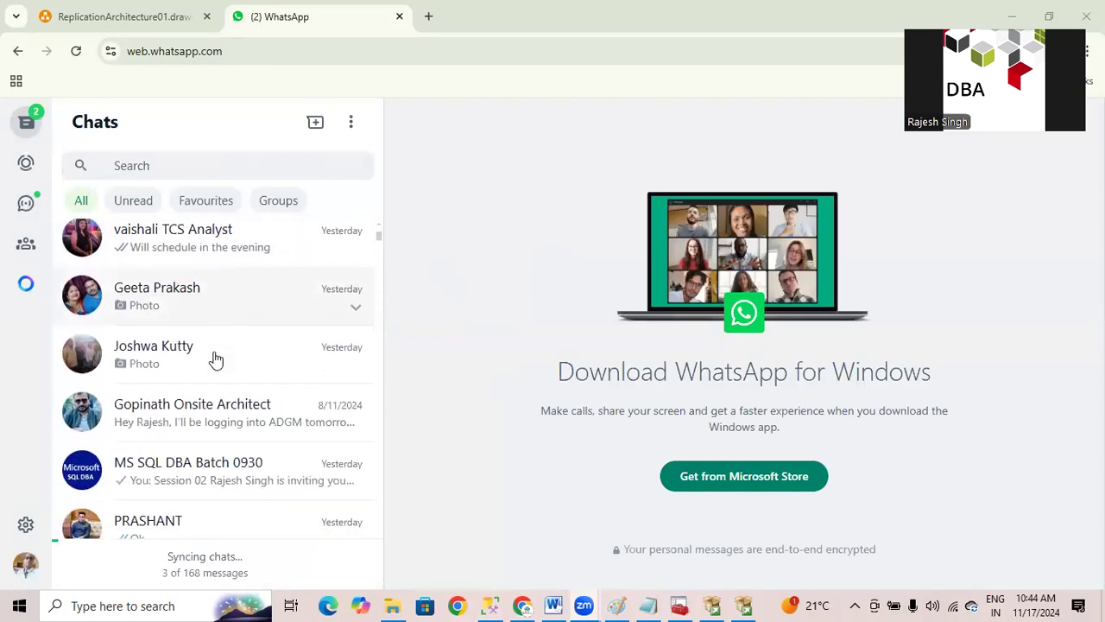
pyautogui.click(185, 493)
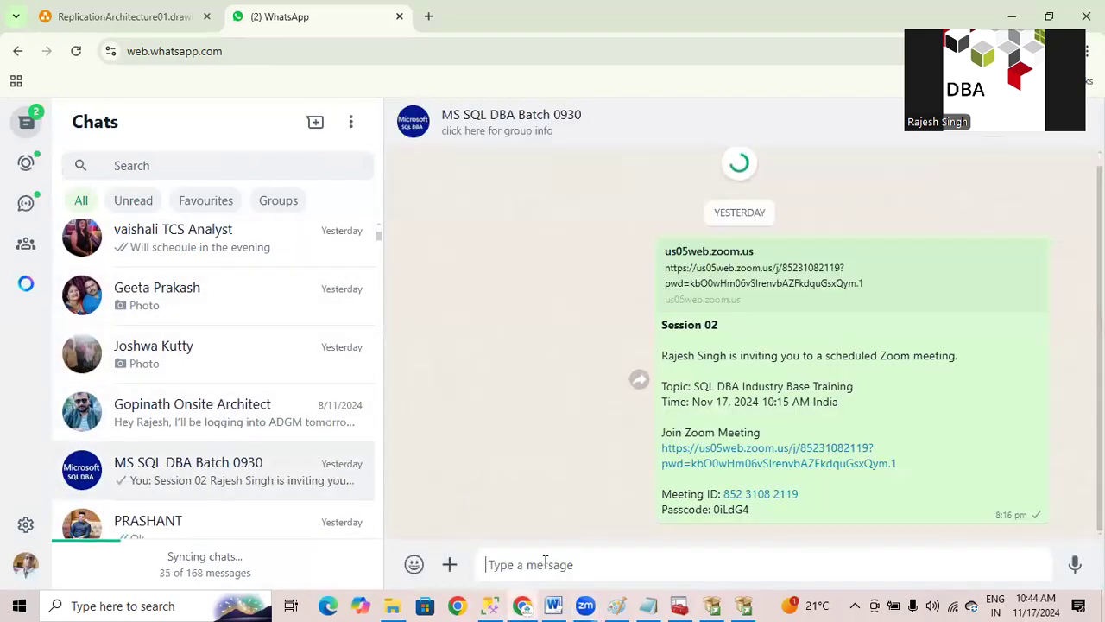
pyautogui.write('Ses')
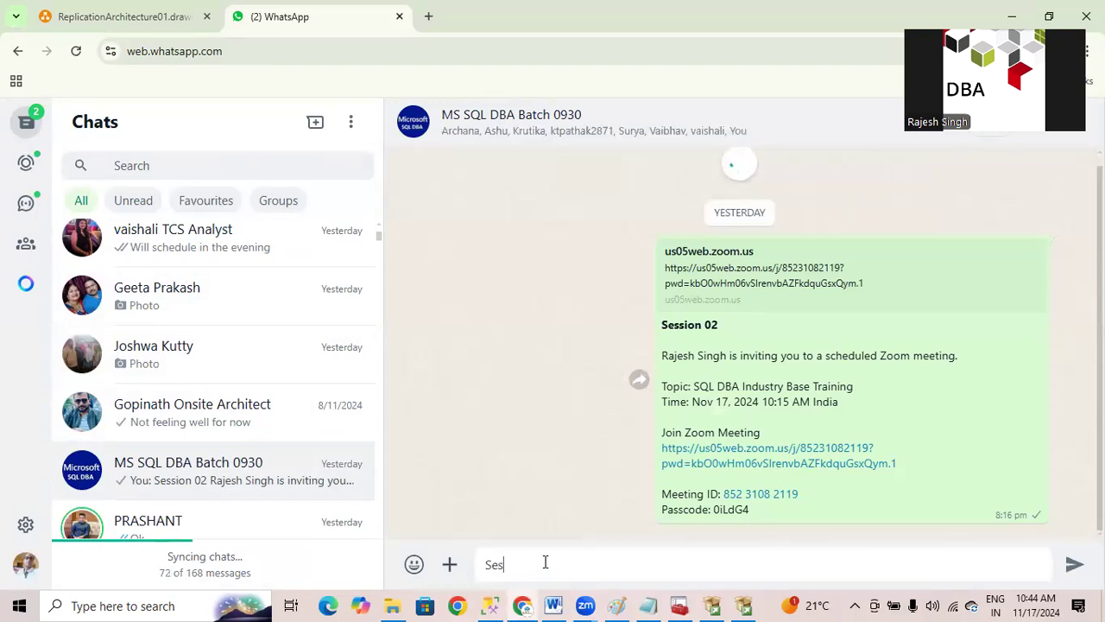
pyautogui.write('sion 03')
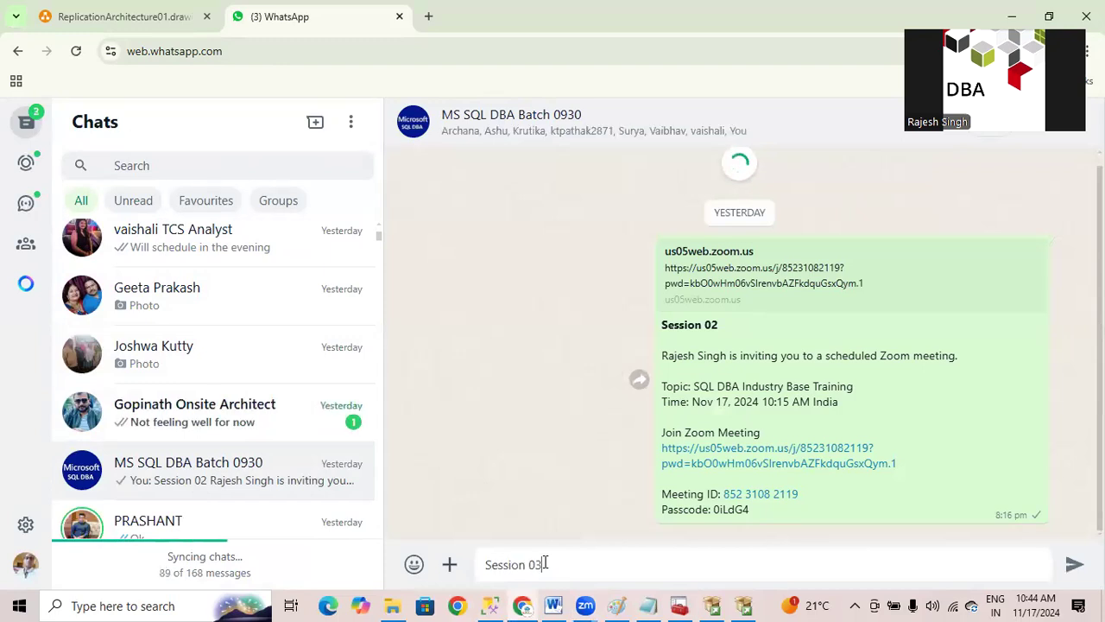
pyautogui.hotkey('ctrl', 'a')
pyautogui.hotkey('ctrl', 'b')
pyautogui.hotkey('shift', 'Return')
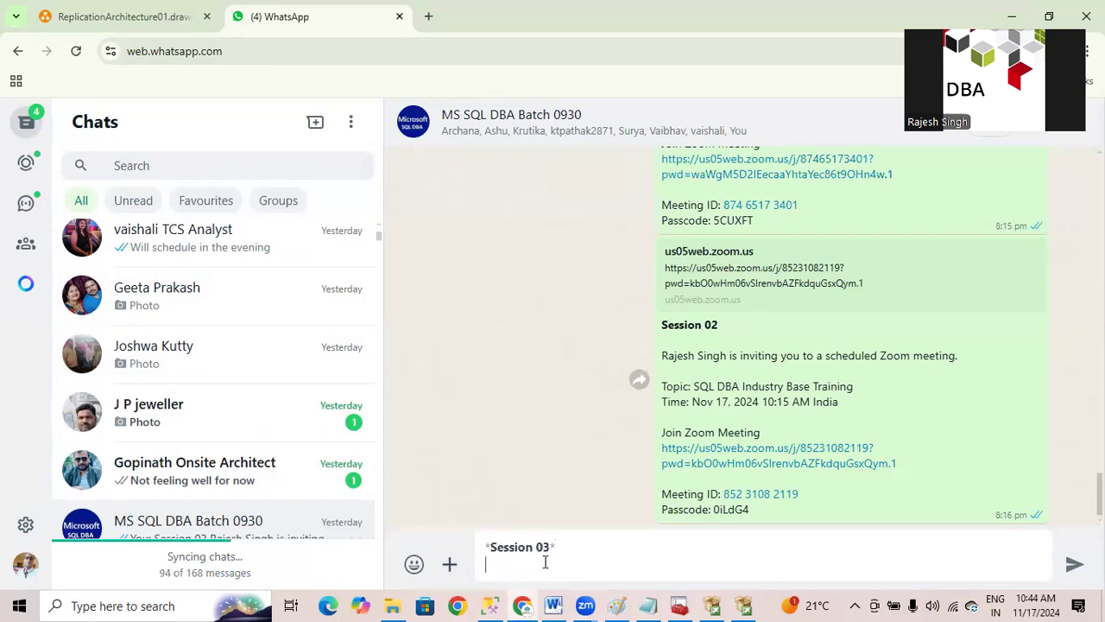
pyautogui.hotkey('ctrl', 'v')
pyautogui.press('Return')
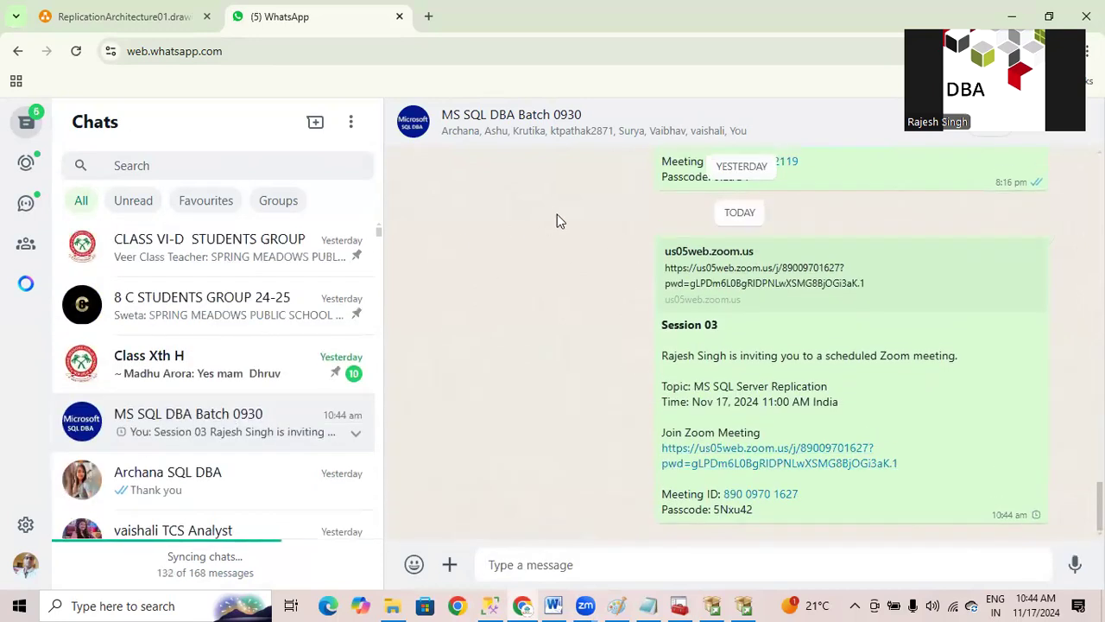
# - Switch to SQL Server 2022 Setup, choose to add features to the existing instance MSSQLSERVER, and continue
pyautogui.press('super')
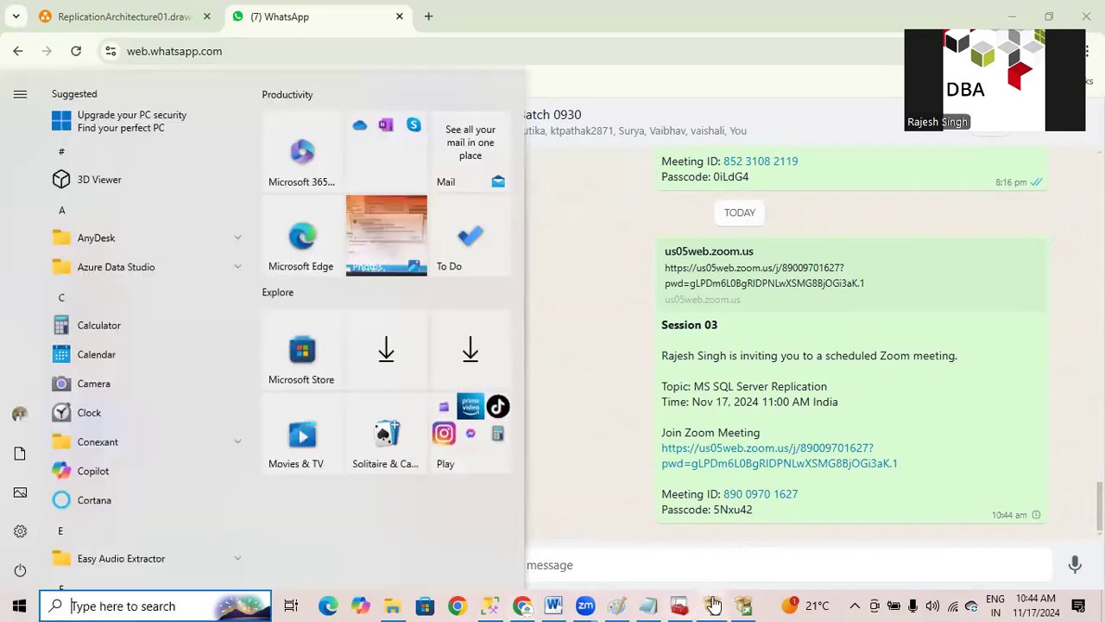
pyautogui.click(567, 208)
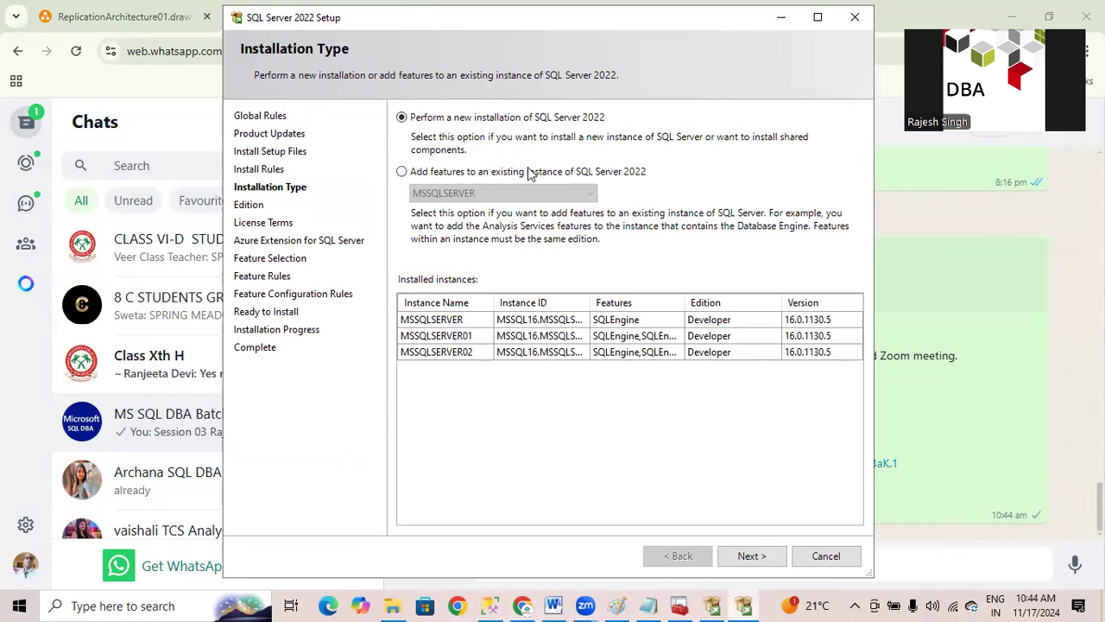
pyautogui.click(514, 172)
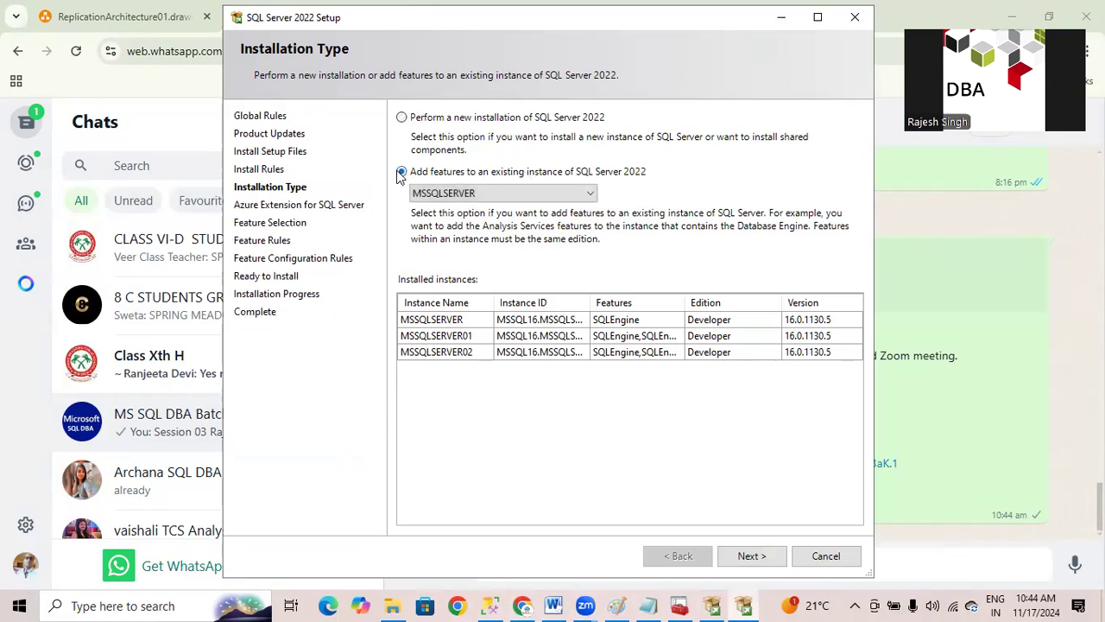
pyautogui.click(499, 193)
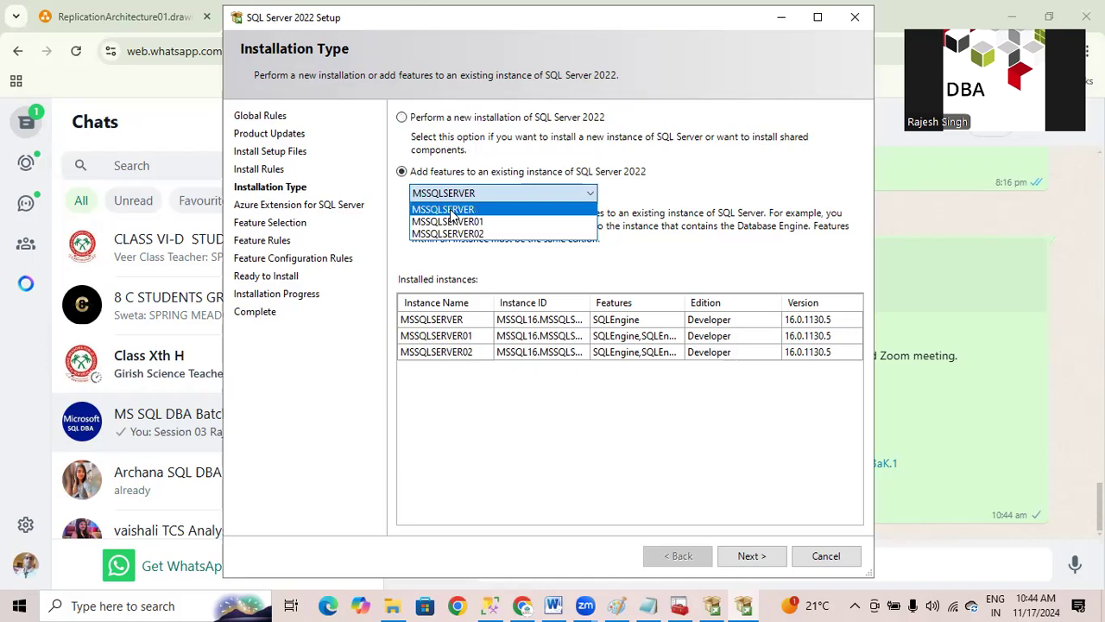
pyautogui.click(451, 209)
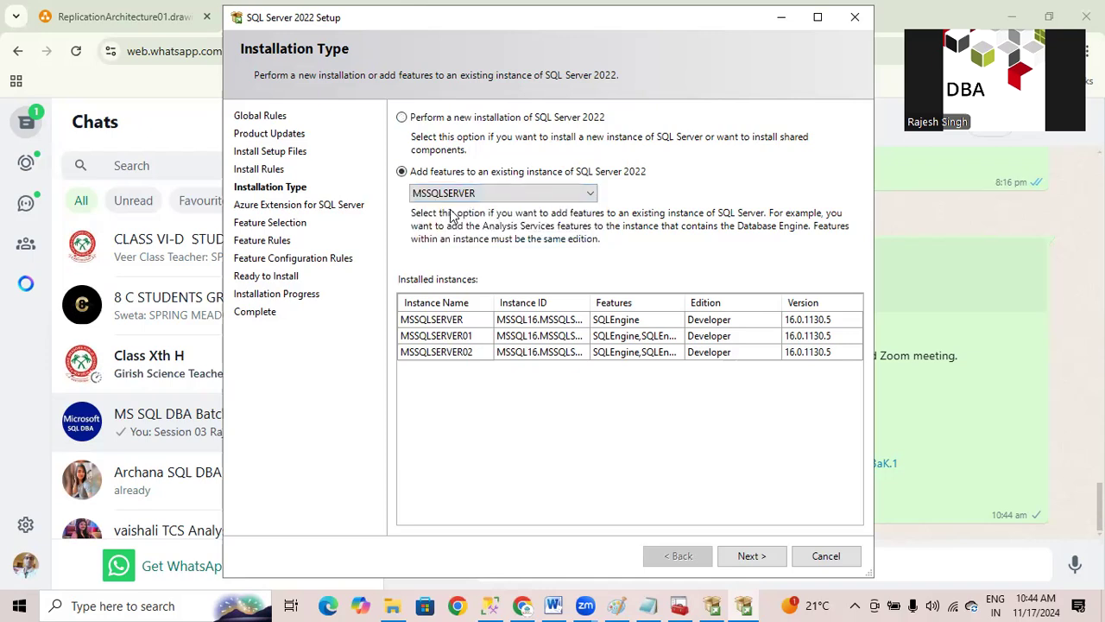
pyautogui.click(750, 557)
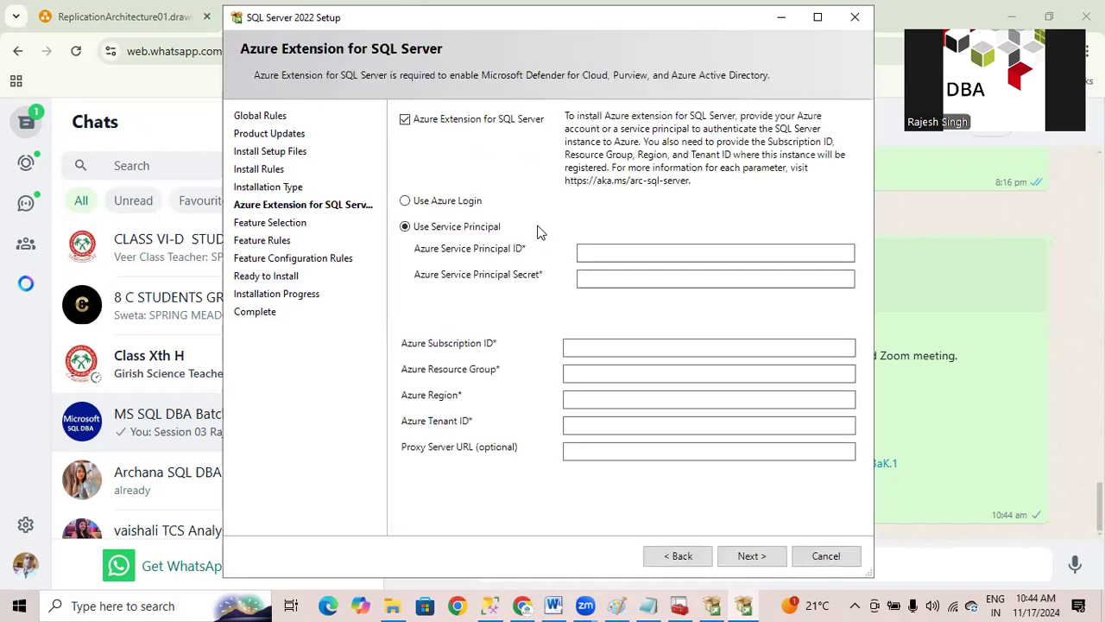
# - Go back to Installation Type to recheck the chosen instance, and return to the Azure Extension page
pyautogui.click(676, 556)
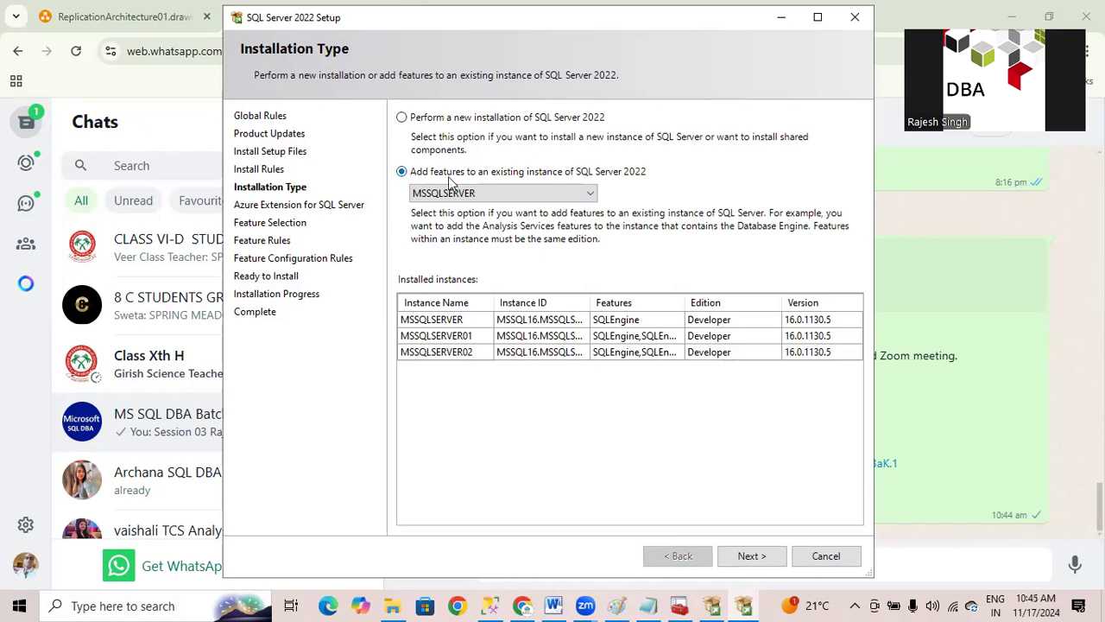
pyautogui.click(456, 196)
pyautogui.click(457, 196)
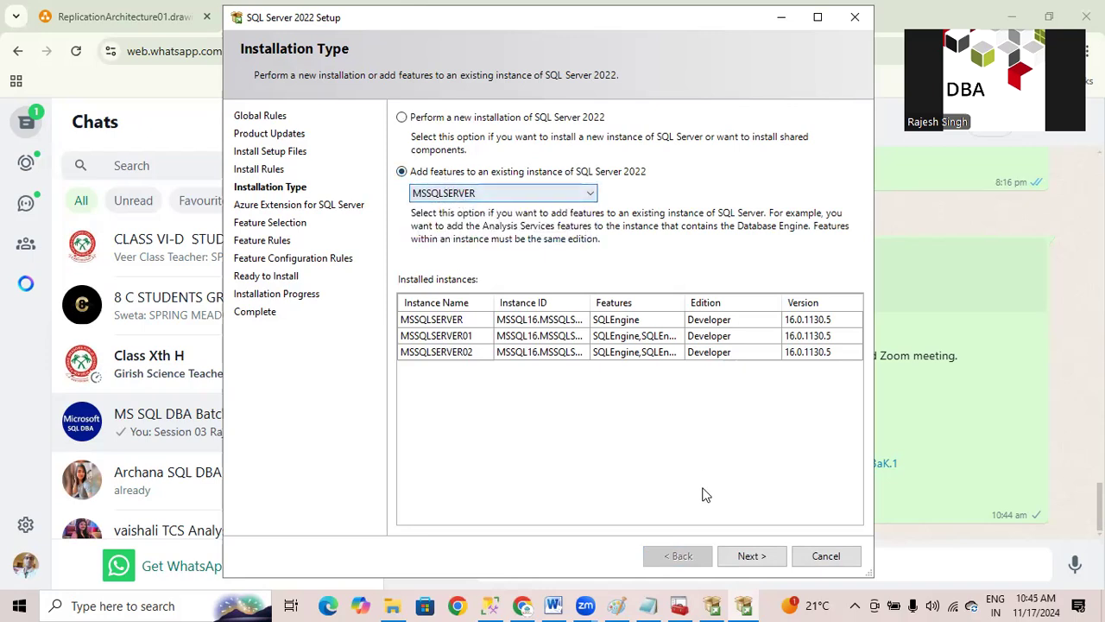
pyautogui.click(742, 555)
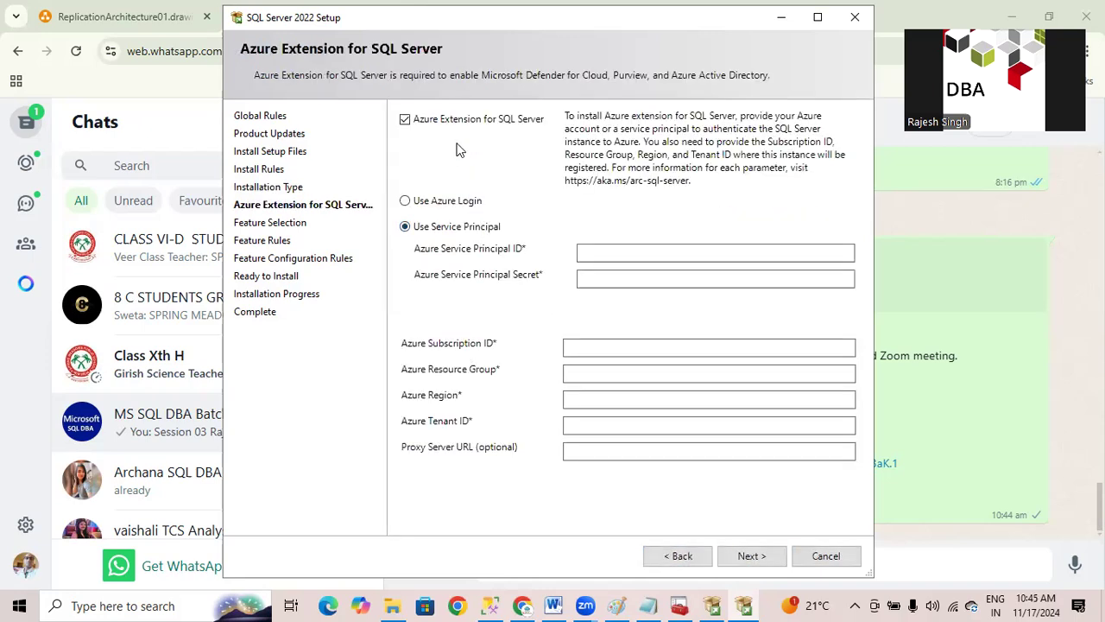
# - Exclude the Azure Extension for SQL Server and select the SQL Server Replication feature for installation
pyautogui.click(452, 121)
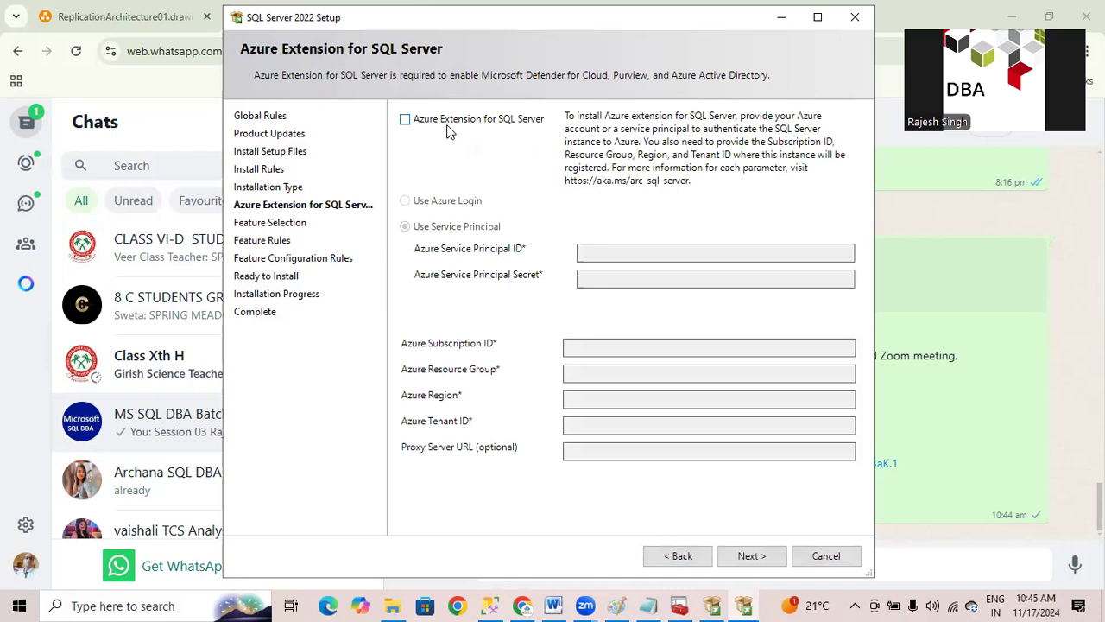
pyautogui.click(748, 558)
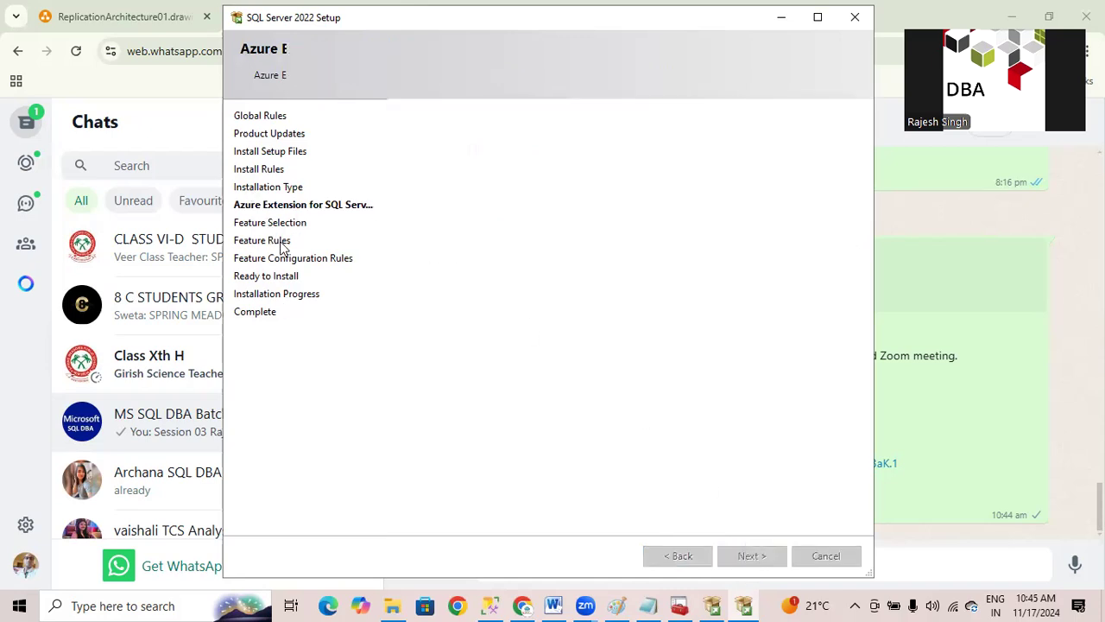
pyautogui.click(437, 203)
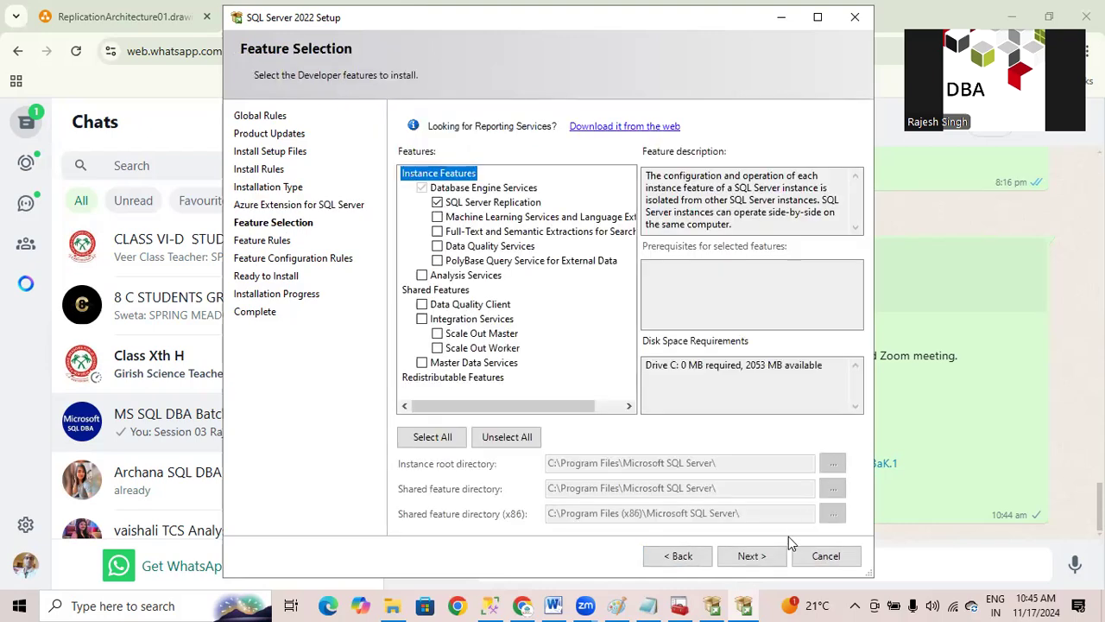
# - Run the installation of the selected replication feature and close the setup wizard
pyautogui.click(753, 555)
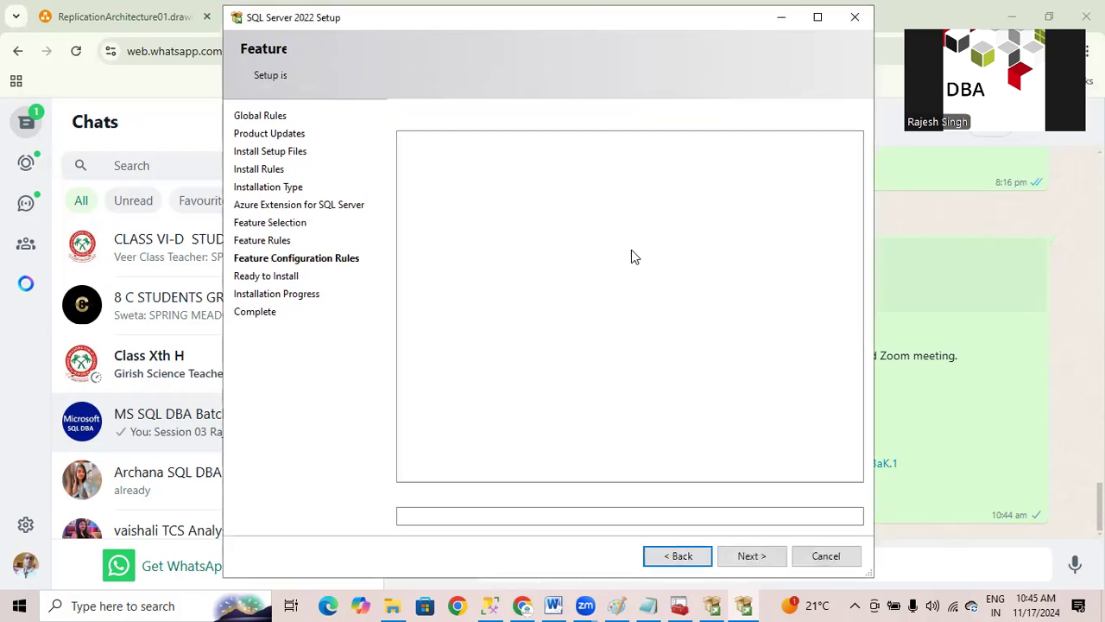
pyautogui.click(751, 555)
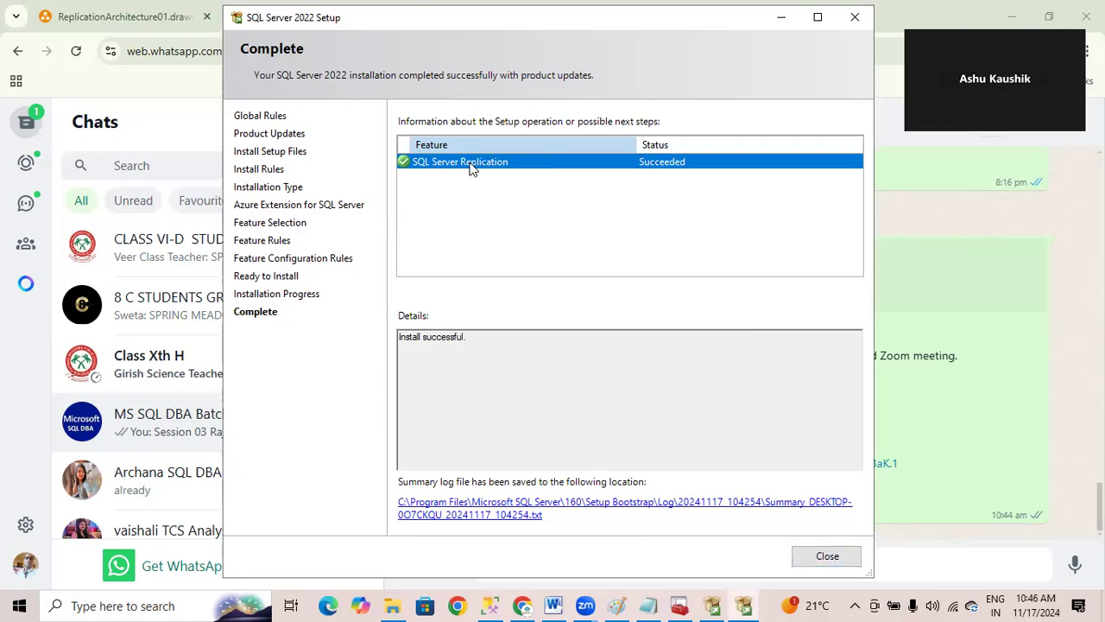
pyautogui.click(827, 554)
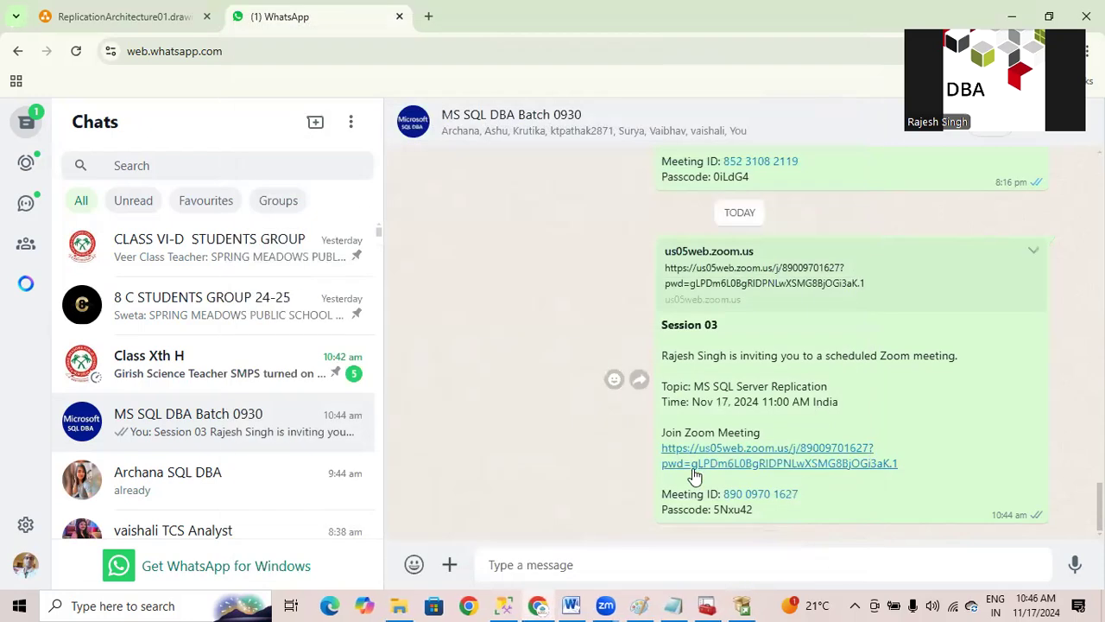
# - Switch to Management Studio, disconnect the default instance, and reconnect to its Database Engine DESKTOP-0O7CKQU with Windows Authentication
pyautogui.click(503, 606)
pyautogui.rightClick(168, 178)
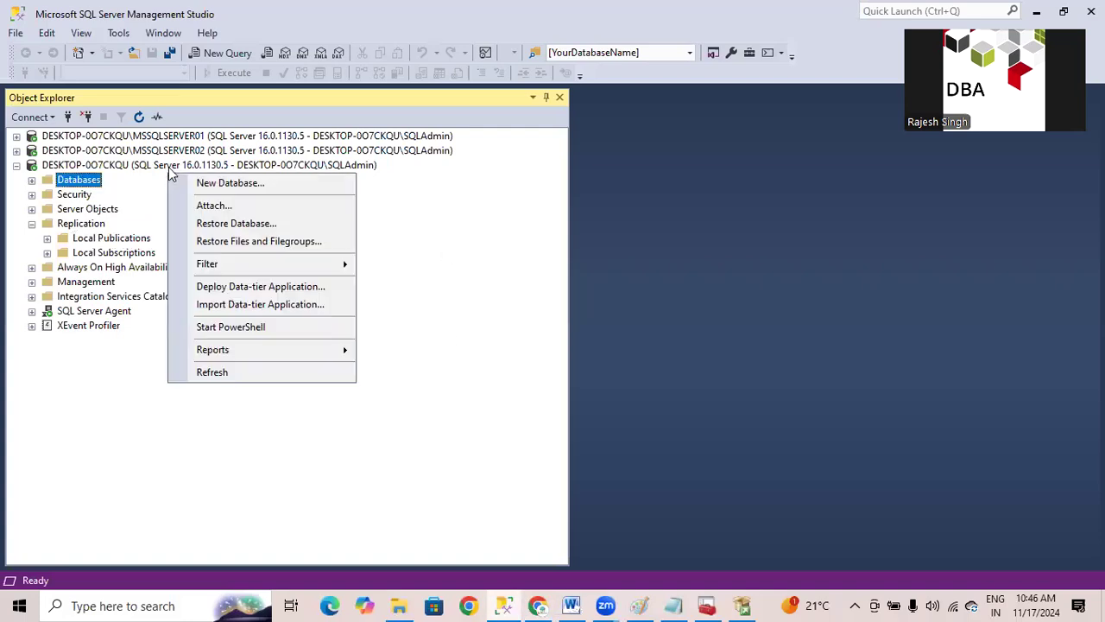
pyautogui.rightClick(169, 169)
pyautogui.click(222, 197)
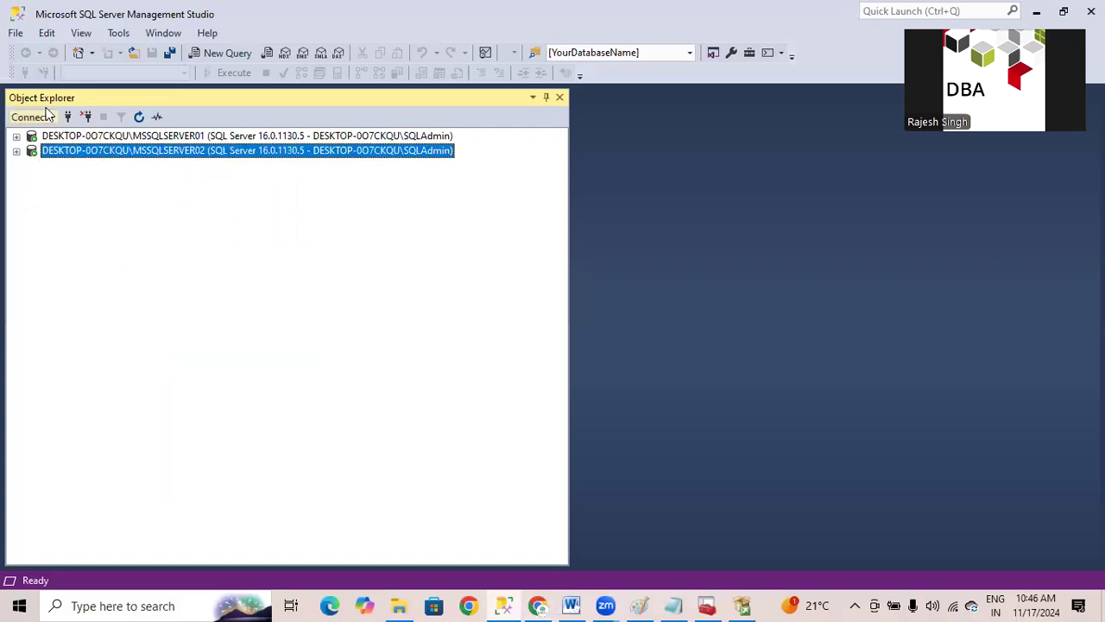
pyautogui.click(44, 116)
pyautogui.click(65, 137)
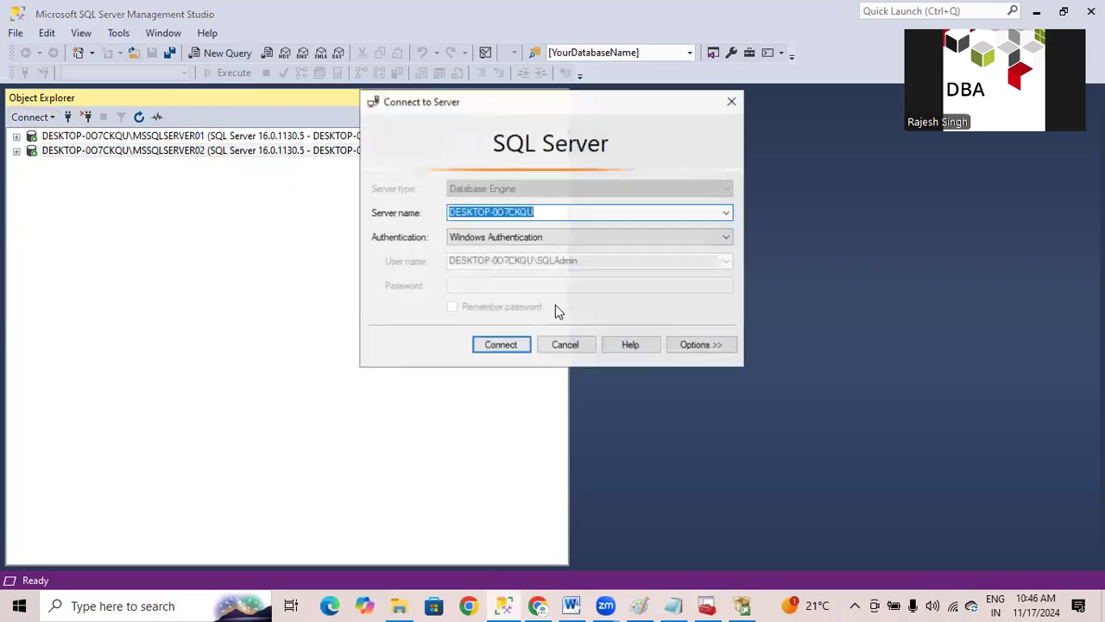
pyautogui.click(507, 348)
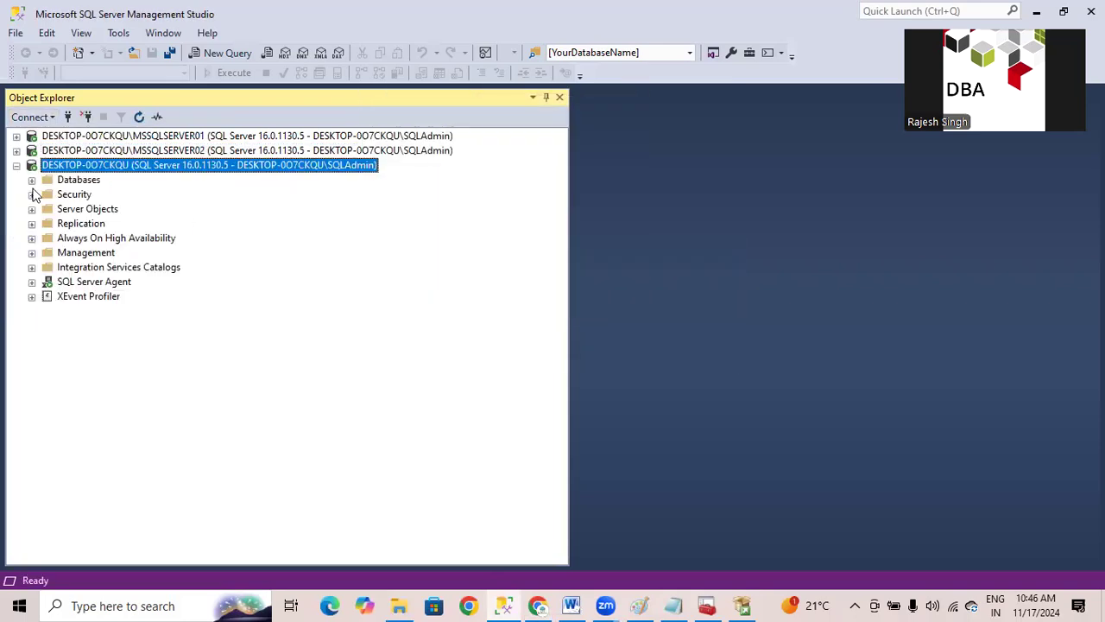
# - Open the New Publication Wizard under Replication > Local Publications on the default instance to check access, and cancel it
pyautogui.click(34, 224)
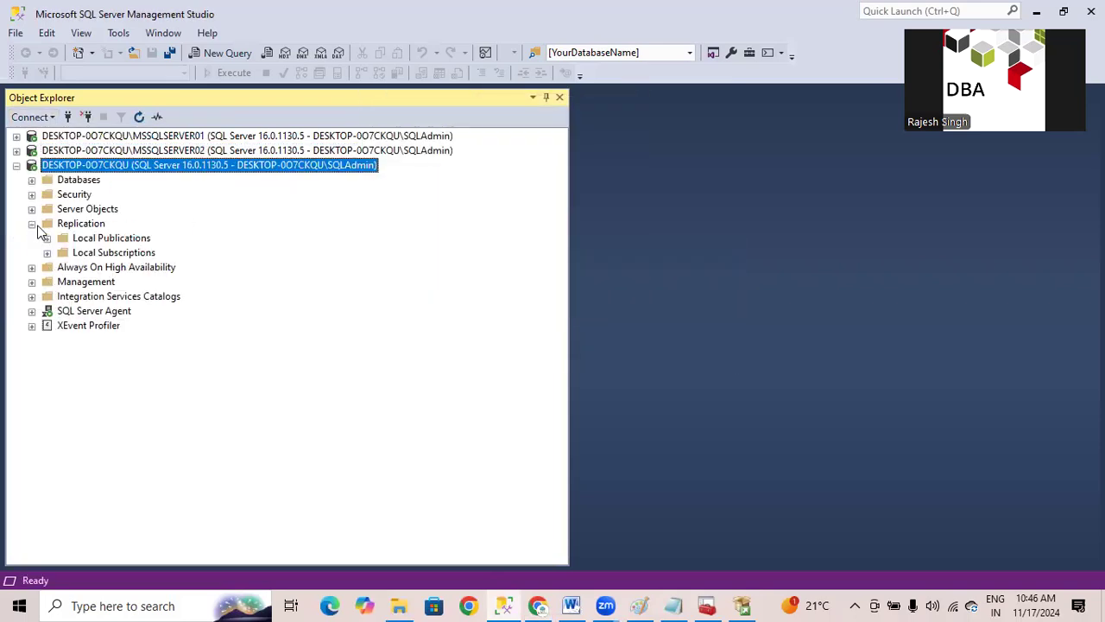
pyautogui.rightClick(102, 237)
pyautogui.click(164, 245)
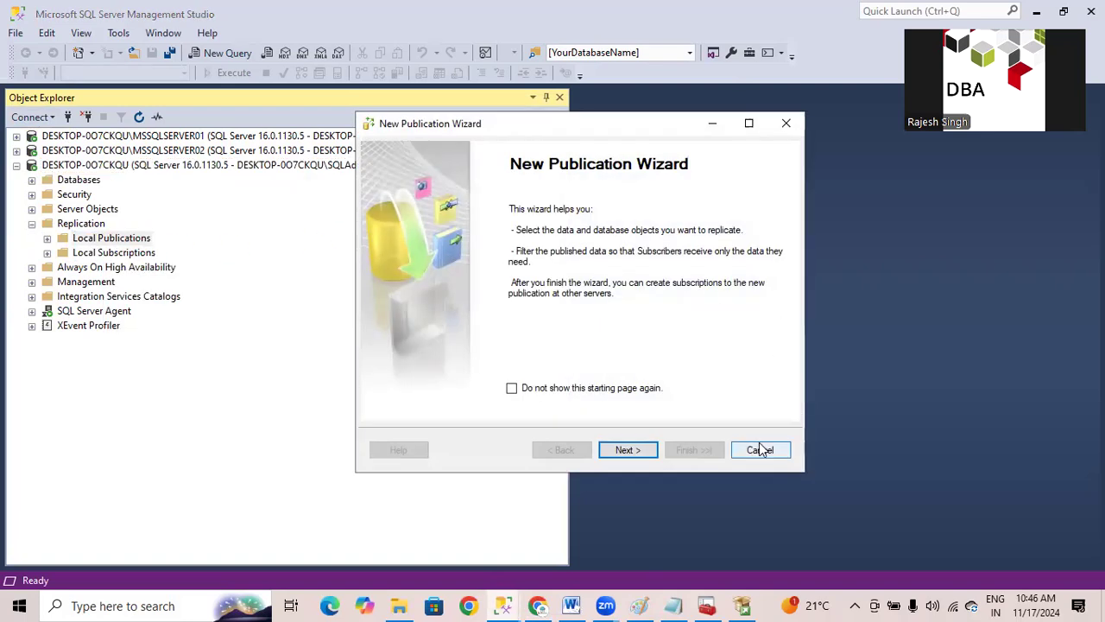
pyautogui.moveTo(568, 129); pyautogui.dragTo(603, 130)
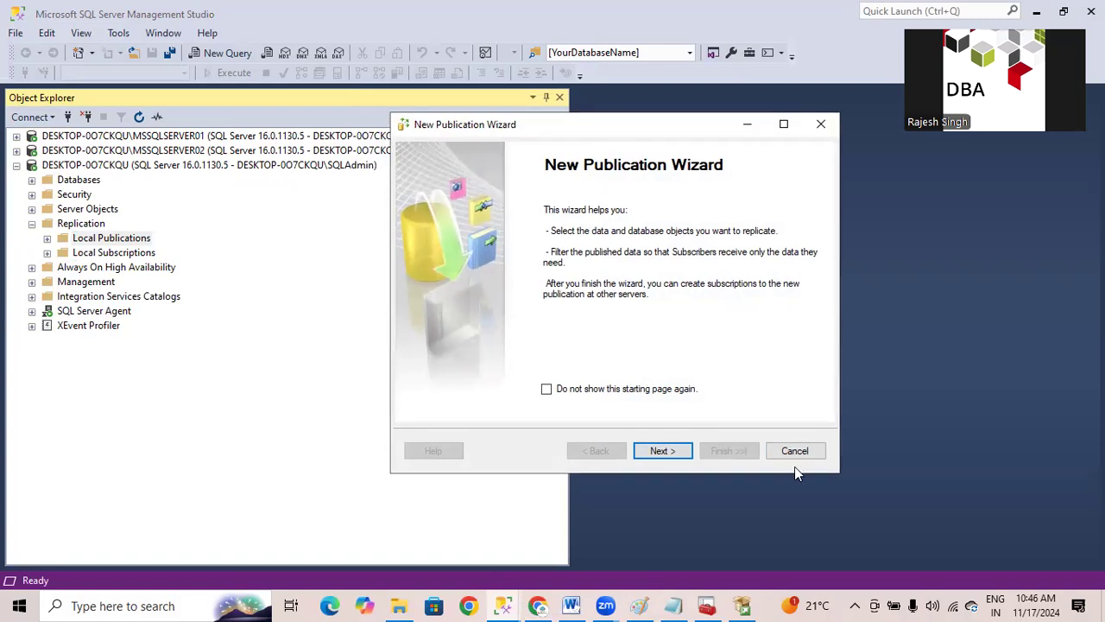
pyautogui.click(790, 451)
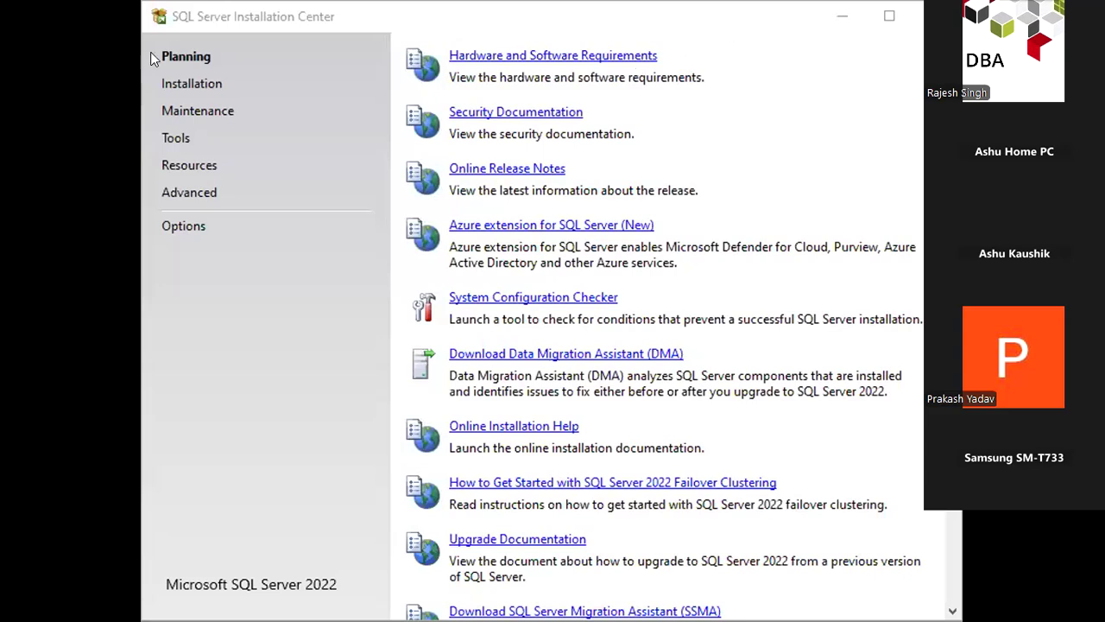
# - Start the wizard for a new SQL Server standalone installation or adding features to an existing installation from the Installation Center
pyautogui.click(185, 88)
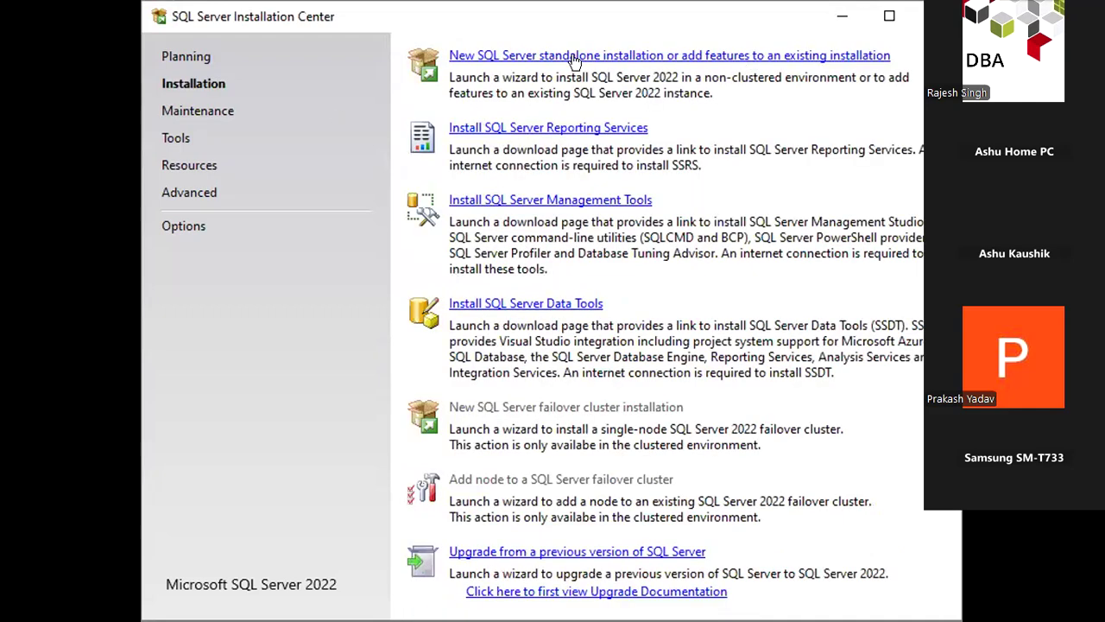
pyautogui.click(575, 57)
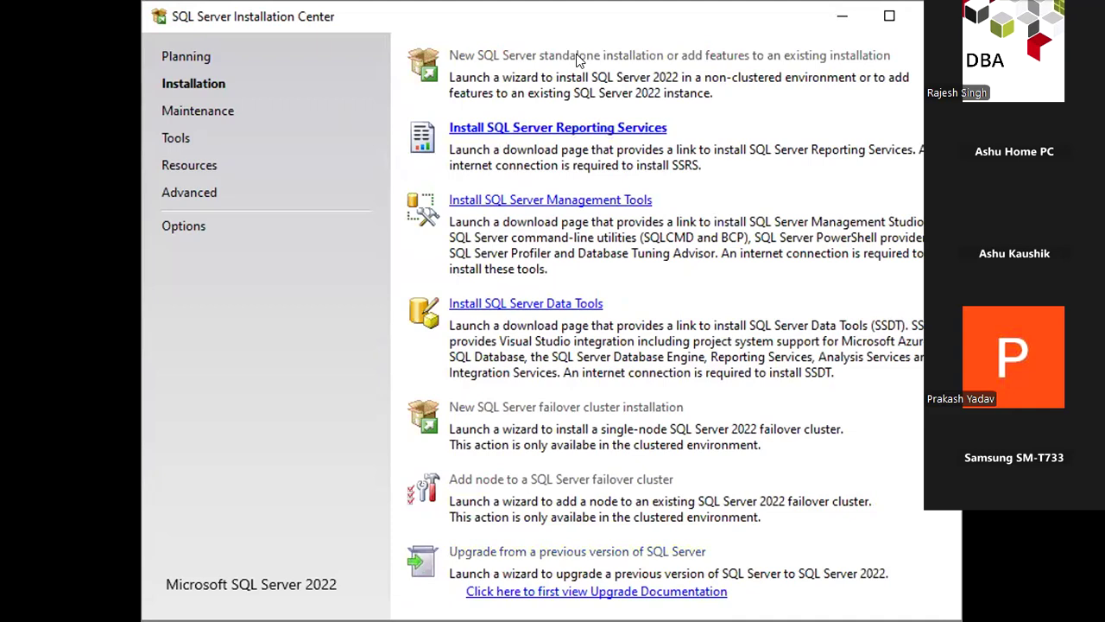